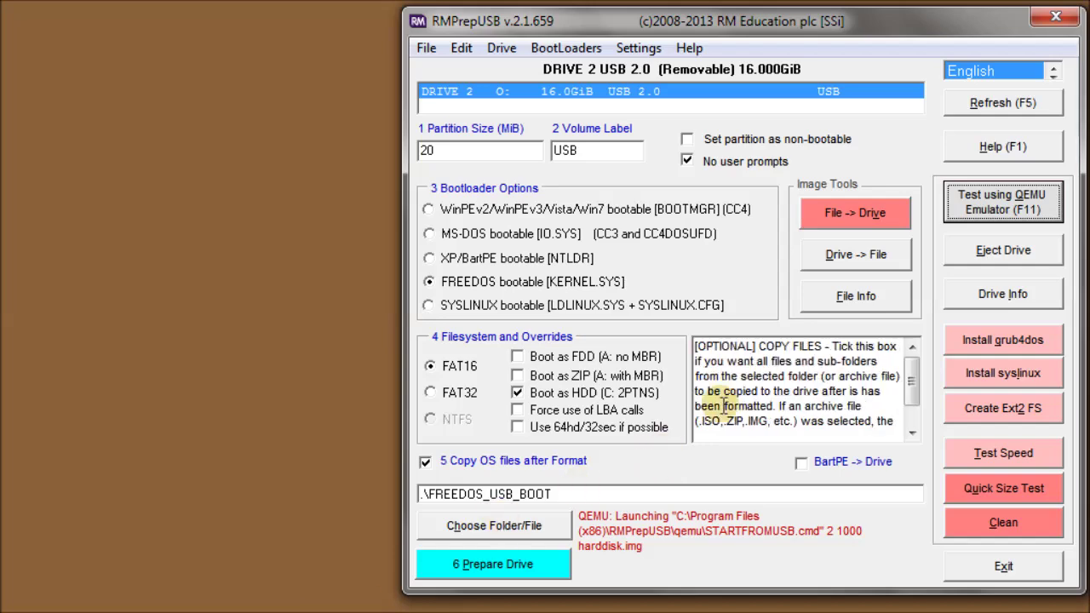
# Step: Show the Drive Info report for Drive 2 starting at sector 0, and resize and reposition the report window for reading
pyautogui.click(1000, 296)
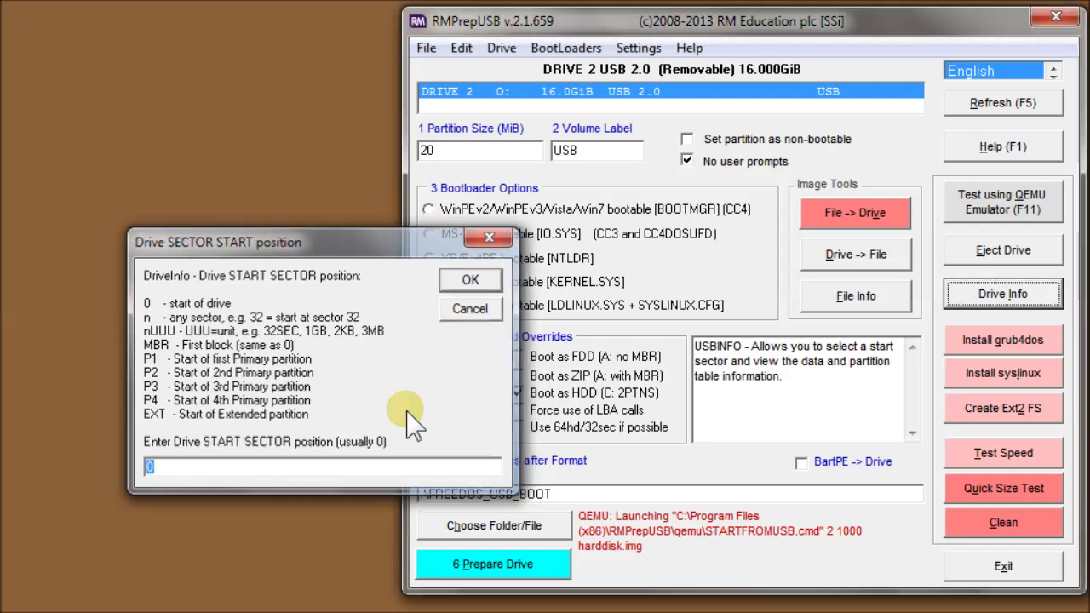
pyautogui.press('Return')
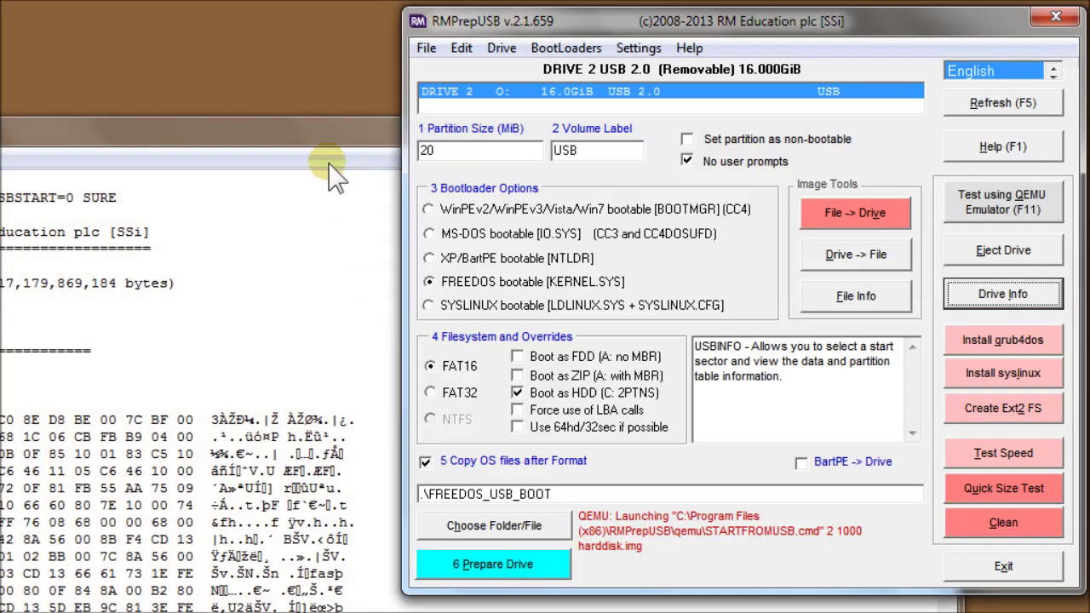
pyautogui.moveTo(304, 134); pyautogui.dragTo(582, 17)
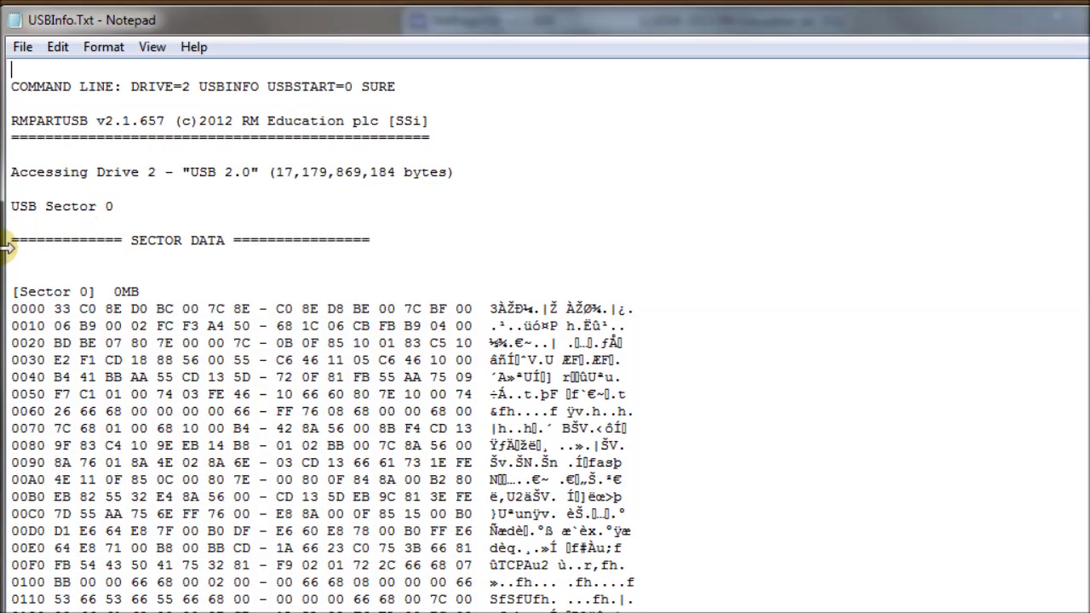
pyautogui.moveTo(7, 247); pyautogui.dragTo(214, 236)
pyautogui.moveTo(511, 34); pyautogui.dragTo(384, 23)
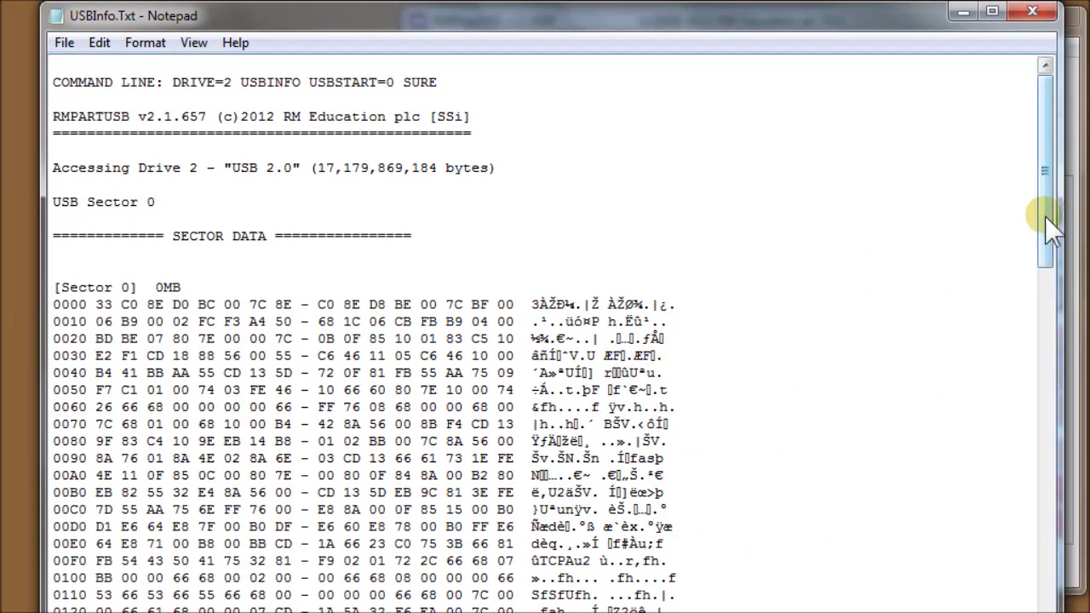
# Step: Examine the sector 0 dump, highlighting the boot code's error message text and the partition table bytes before the 55 AA signature
pyautogui.moveTo(1046, 218); pyautogui.dragTo(1017, 287)
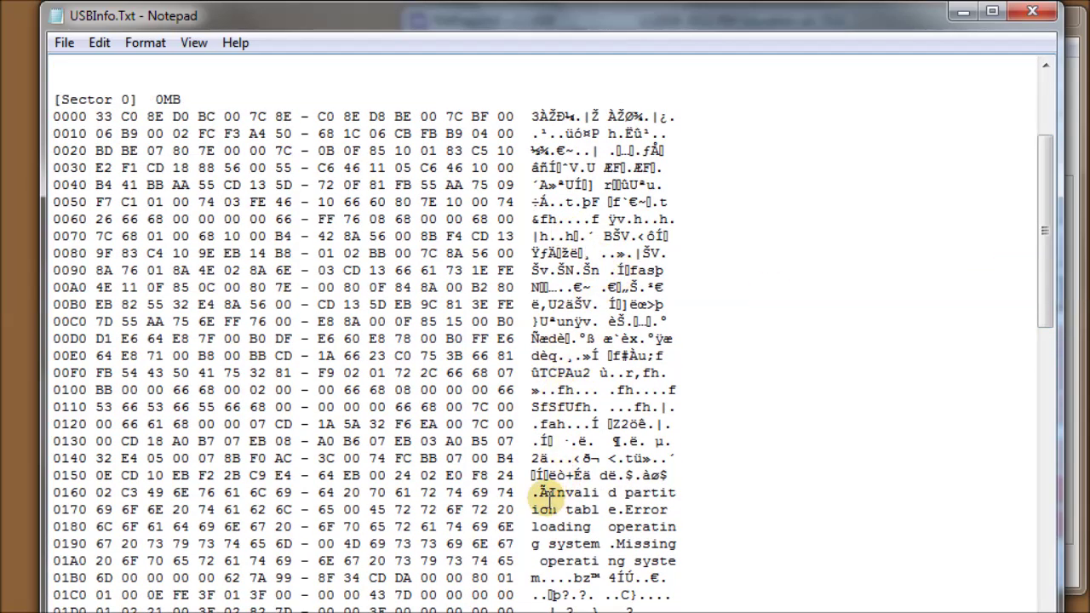
pyautogui.moveTo(549, 492); pyautogui.dragTo(670, 562)
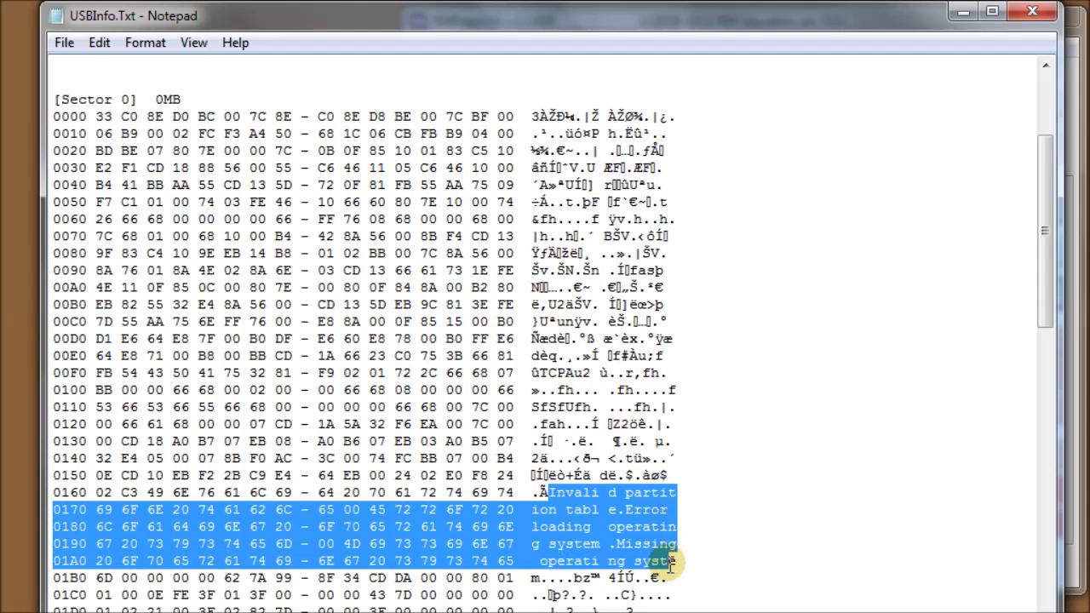
pyautogui.click(674, 492)
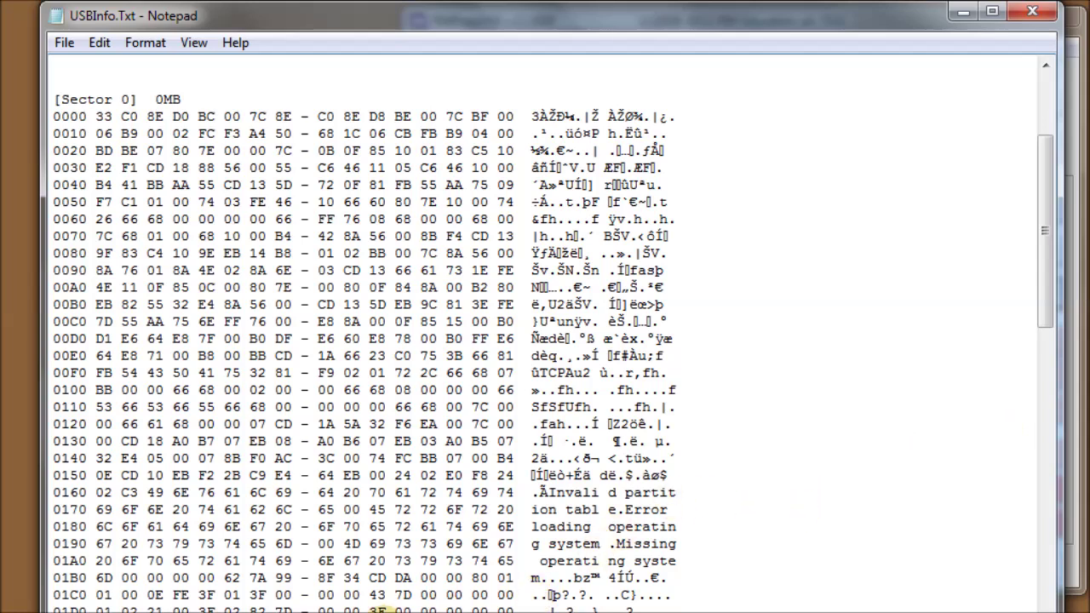
pyautogui.moveTo(467, 579); pyautogui.dragTo(486, 612)
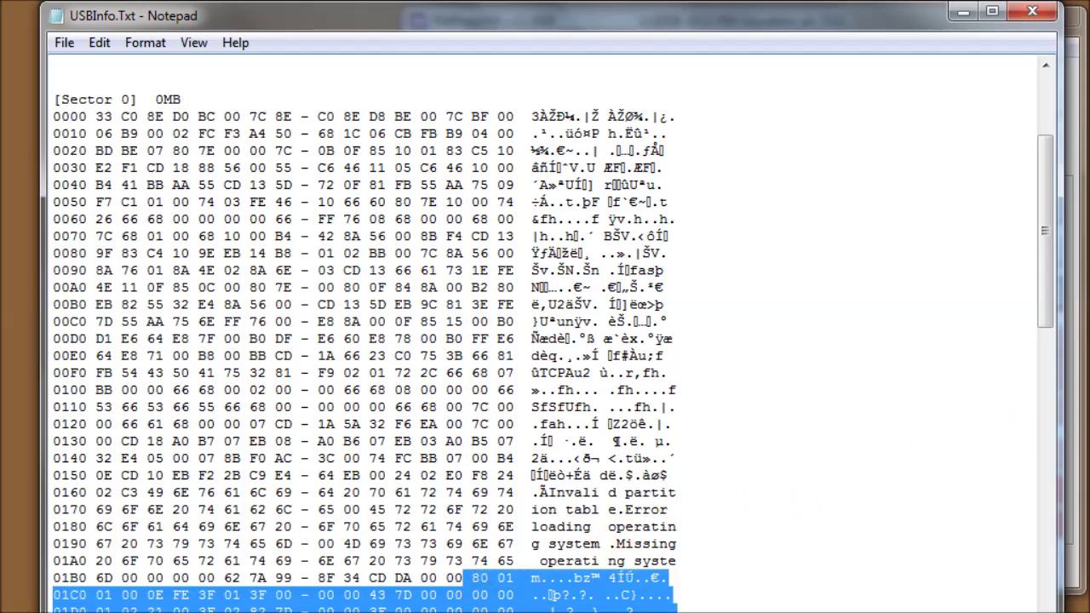
pyautogui.moveTo(1053, 292); pyautogui.dragTo(1013, 477)
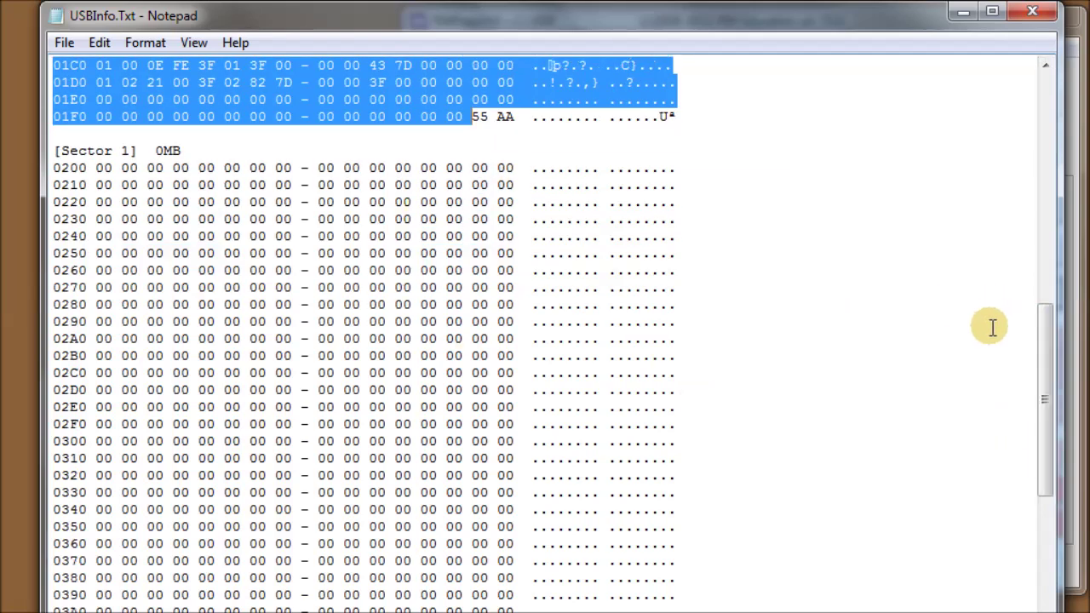
# Step: Review the decoded partition entries, highlighting the Partition 2 details and the P1 and P2 start and end lines, and close the report
pyautogui.moveTo(1038, 345); pyautogui.dragTo(1011, 528)
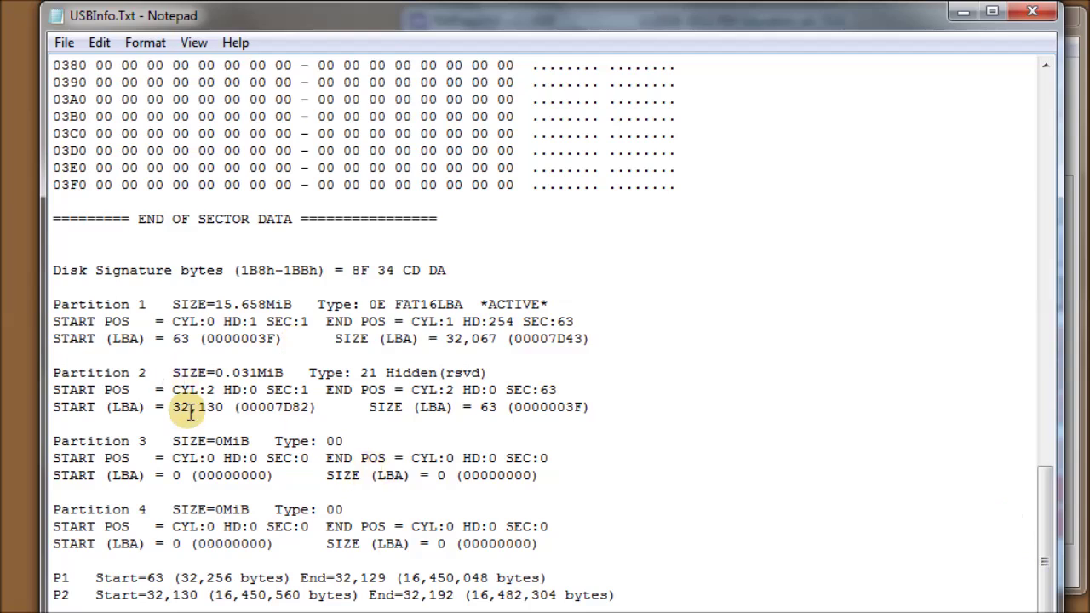
pyautogui.click(507, 304)
pyautogui.moveTo(176, 422); pyautogui.dragTo(53, 374)
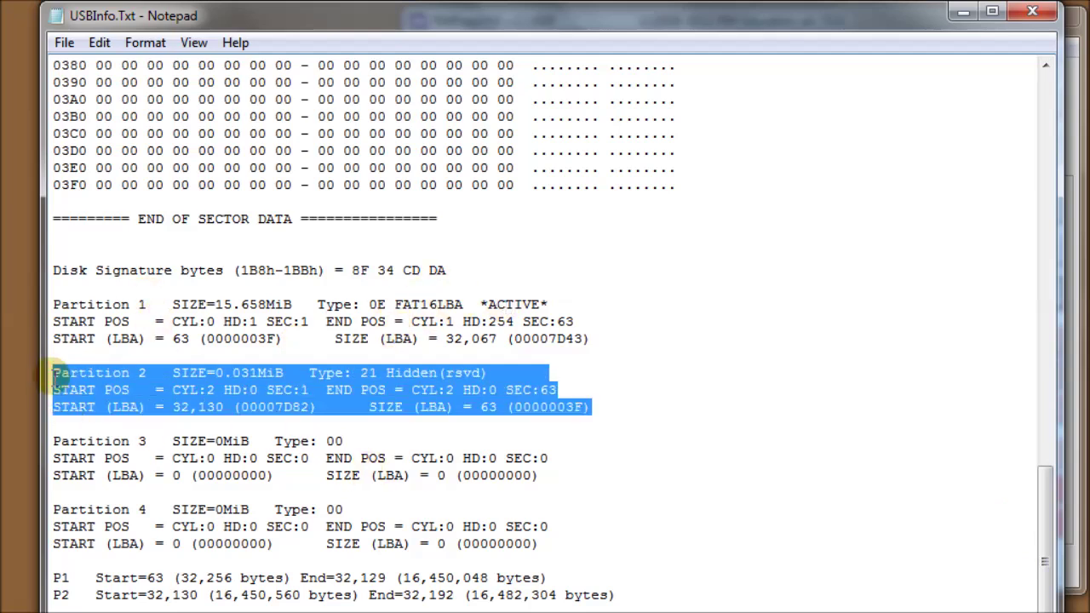
pyautogui.moveTo(450, 562); pyautogui.dragTo(614, 600)
pyautogui.click(175, 544)
pyautogui.click(1033, 18)
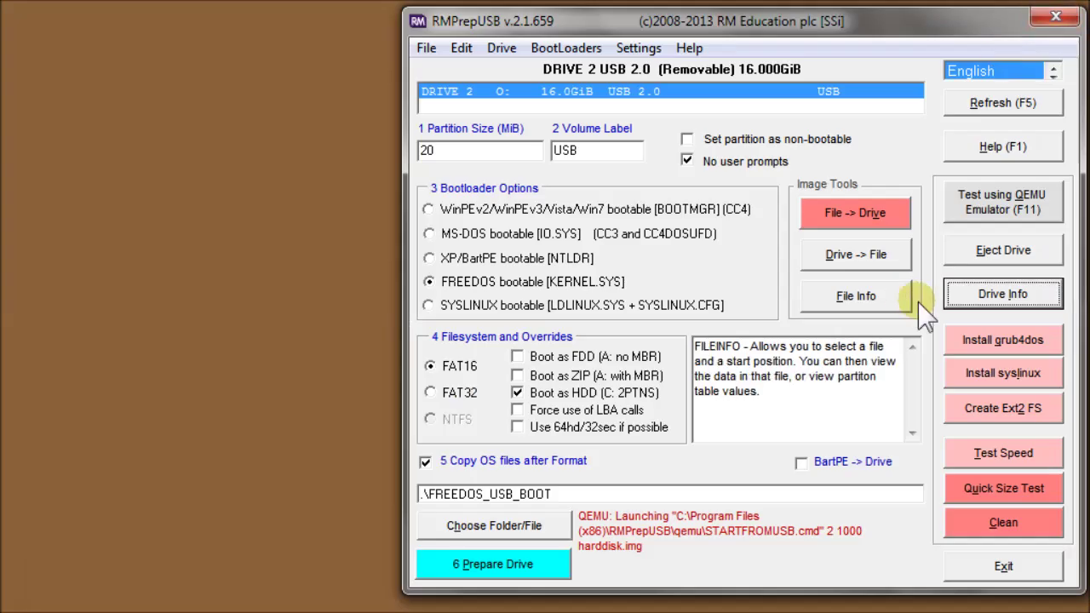
# Step: Show the Drive Info report from the start of partition P1 and highlight its first sector heading
pyautogui.click(958, 293)
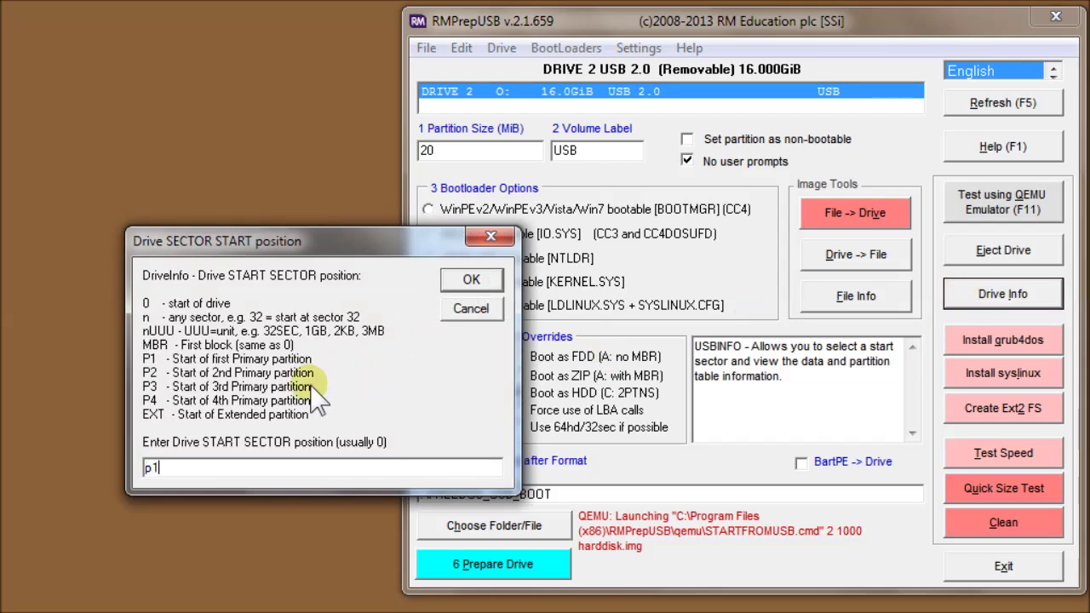
pyautogui.press('Return')
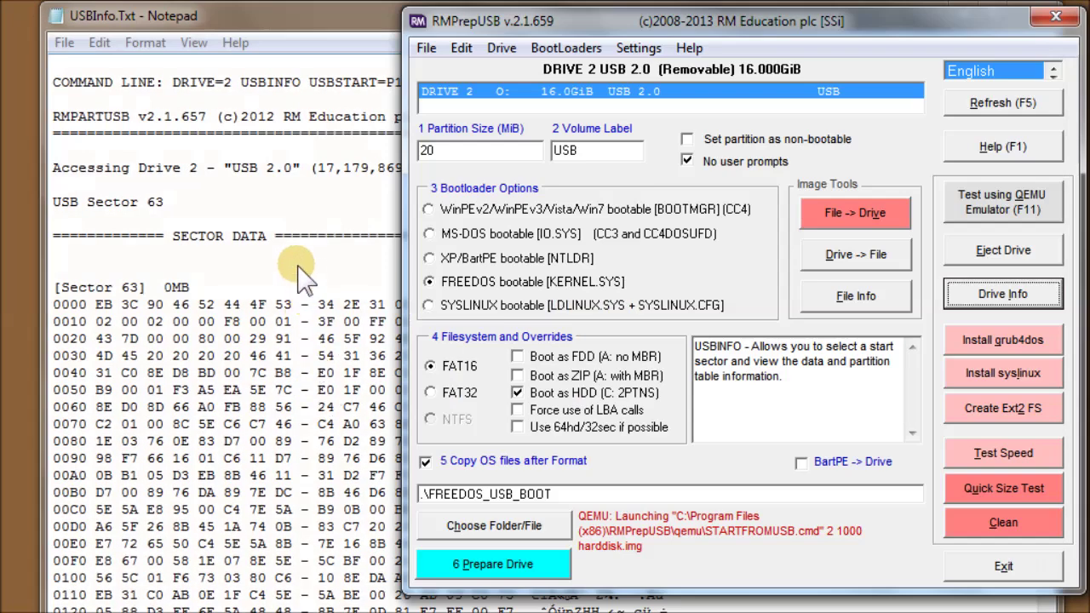
pyautogui.click(290, 273)
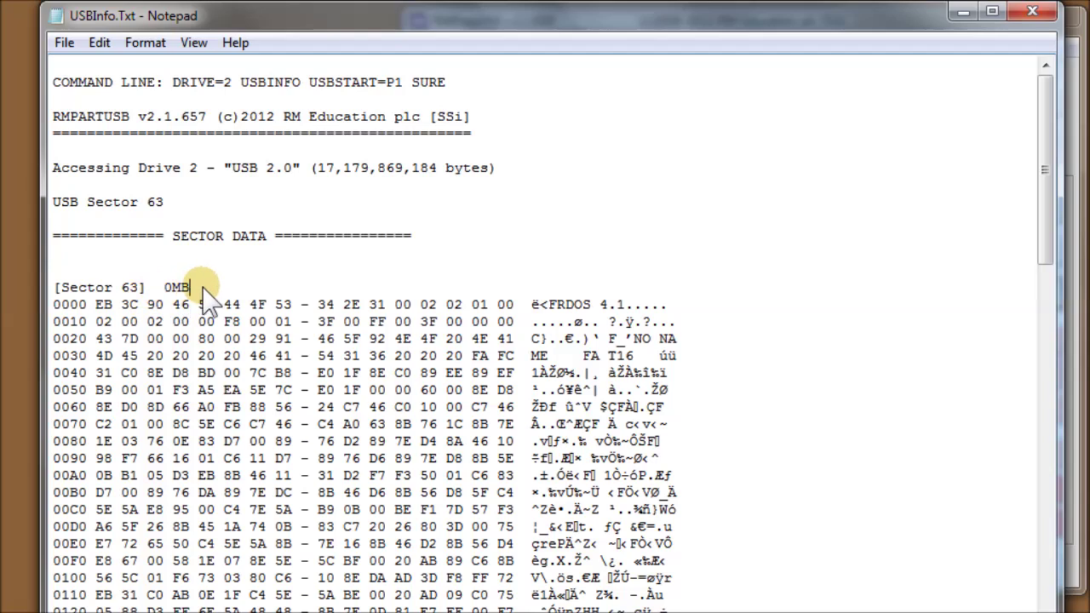
pyautogui.moveTo(196, 288); pyautogui.dragTo(34, 290)
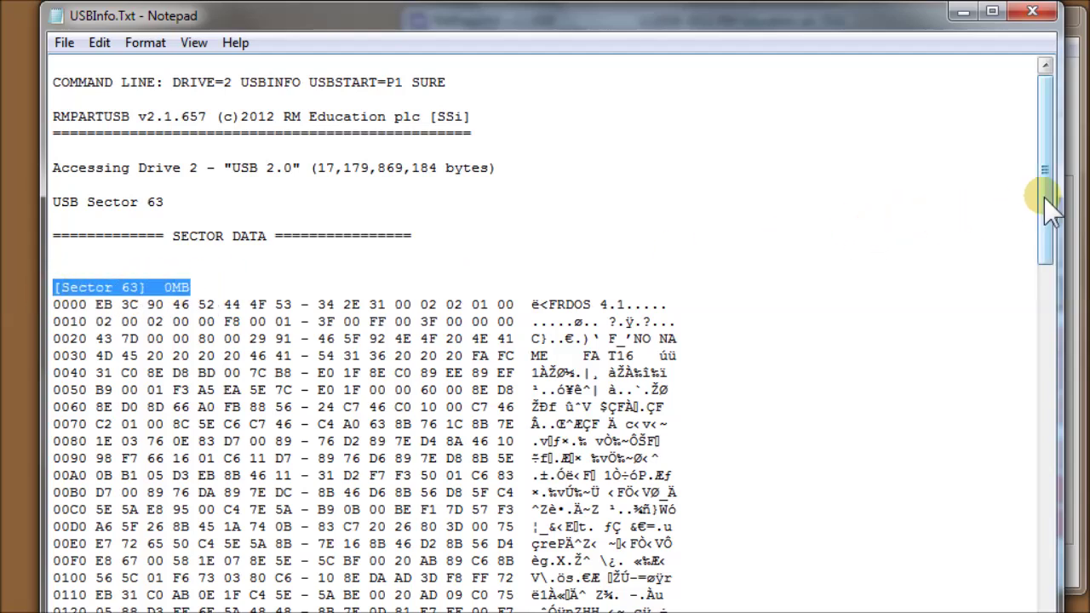
# Step: Review the decoded FAT16 boot record values and data start positions at the report's end, and close the report
pyautogui.moveTo(1047, 198); pyautogui.dragTo(1037, 540)
pyautogui.click(632, 159)
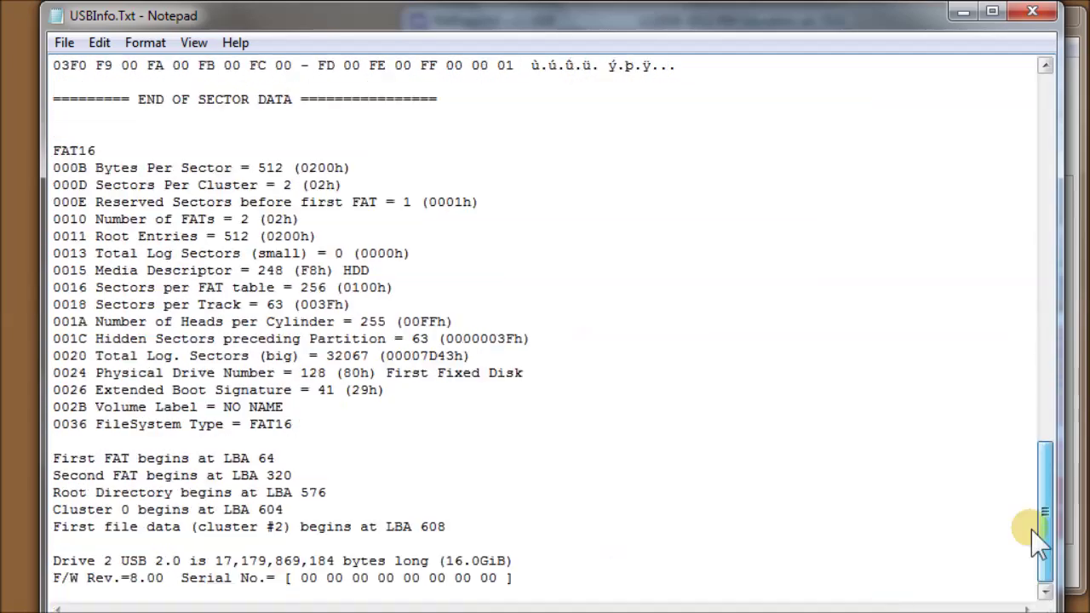
pyautogui.moveTo(114, 509); pyautogui.dragTo(146, 527)
pyautogui.click(1032, 11)
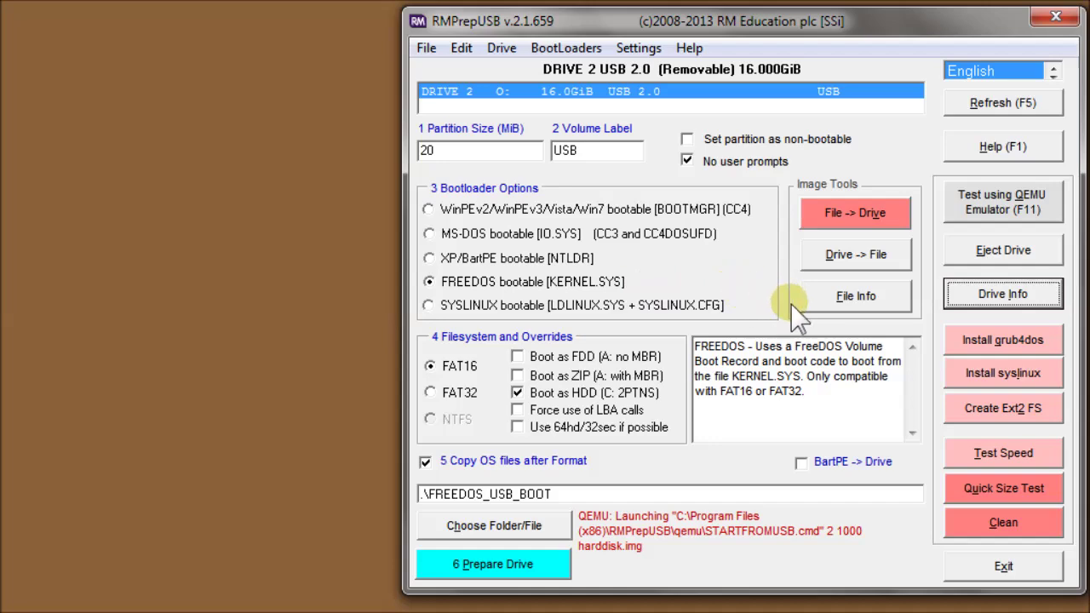
# Step: Copy Drive 2 to the image file fred.img in the temp folder, using drive start 0, length PALL and file start 0
pyautogui.click(849, 259)
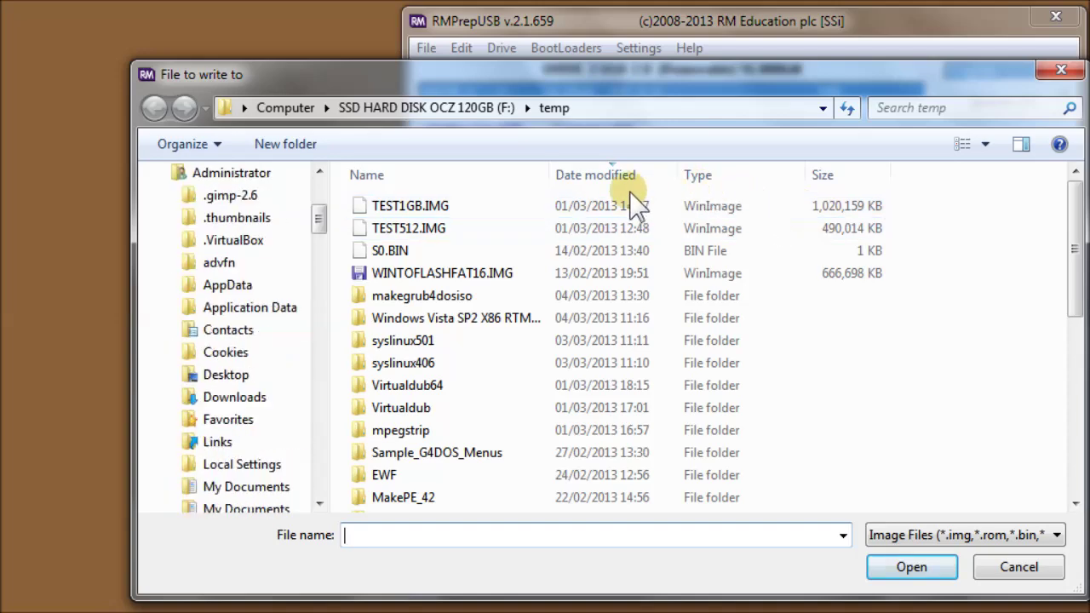
pyautogui.moveTo(469, 83); pyautogui.dragTo(148, 41)
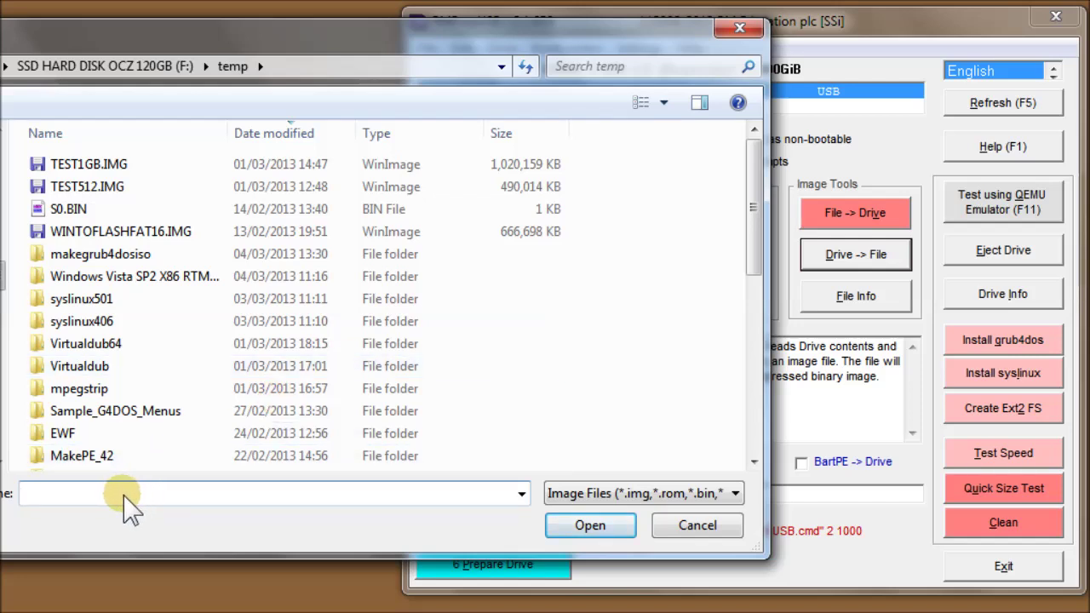
pyautogui.write('fre')
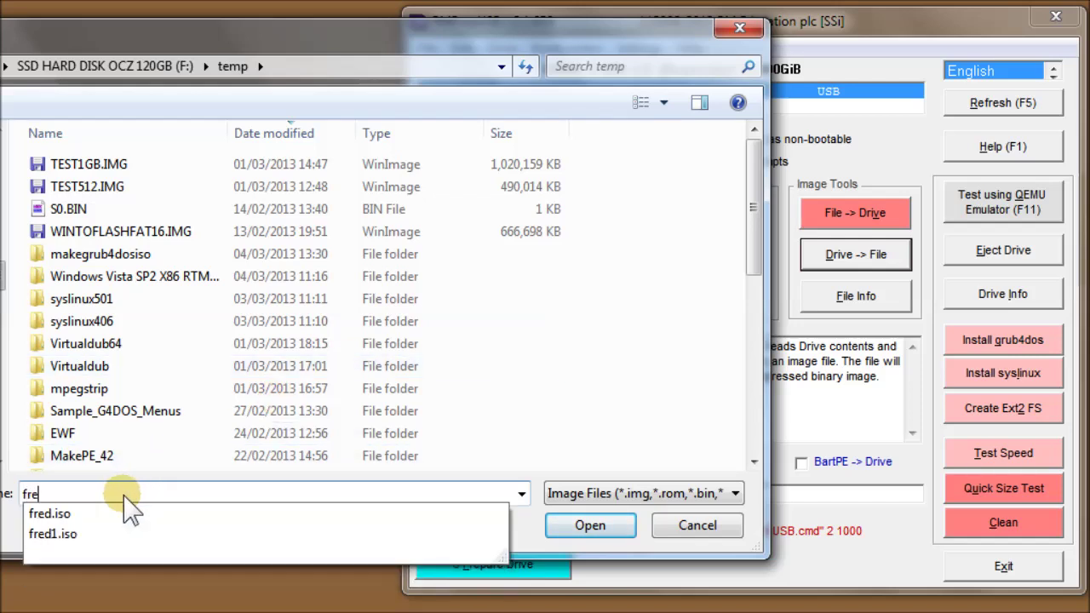
pyautogui.write('d.img')
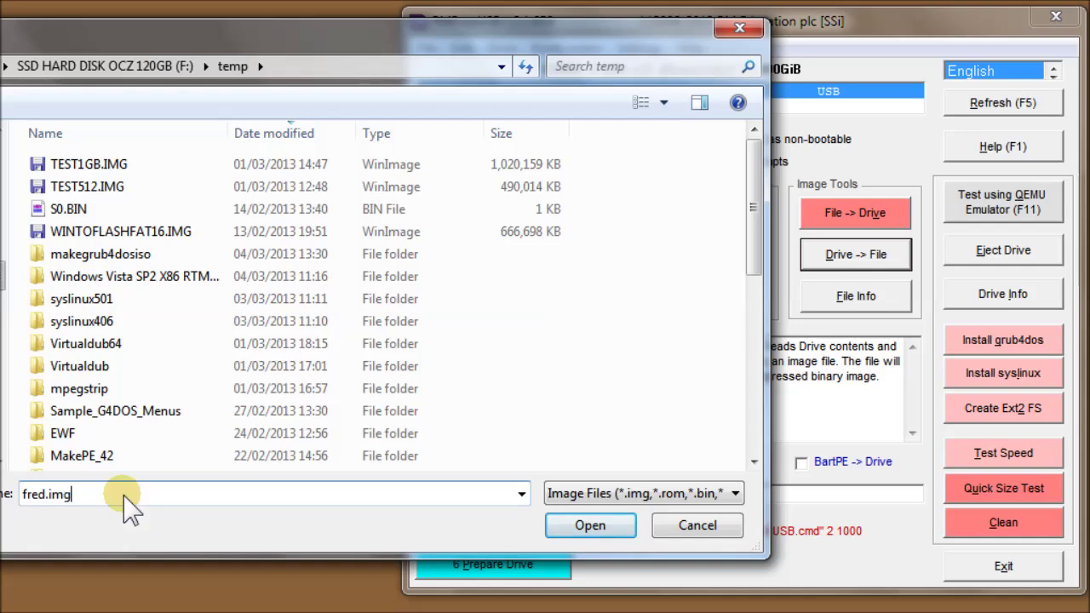
pyautogui.click(579, 529)
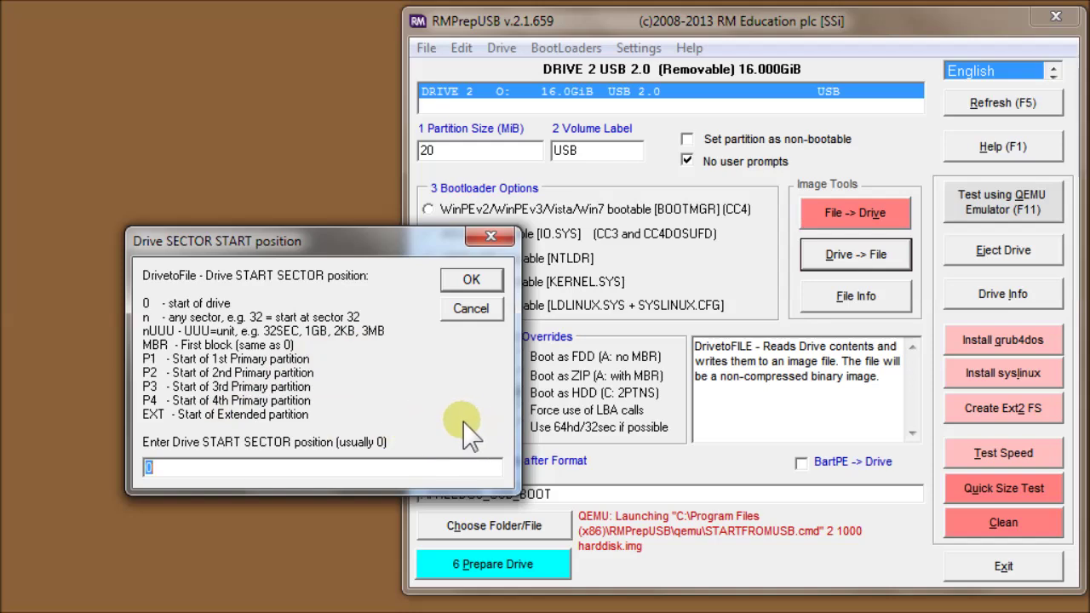
pyautogui.press('Return')
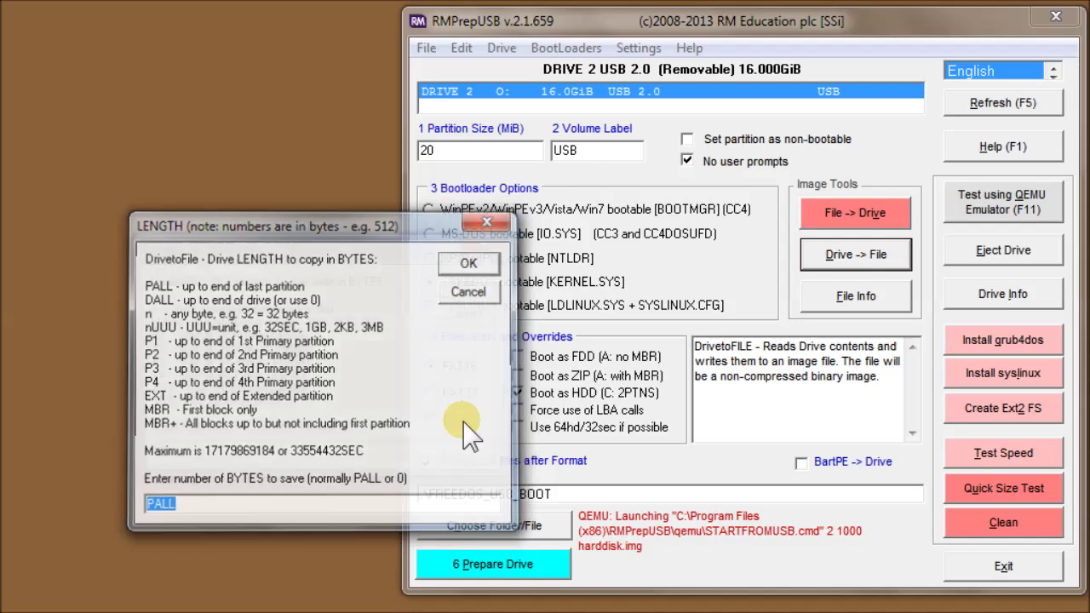
pyautogui.press('Return')
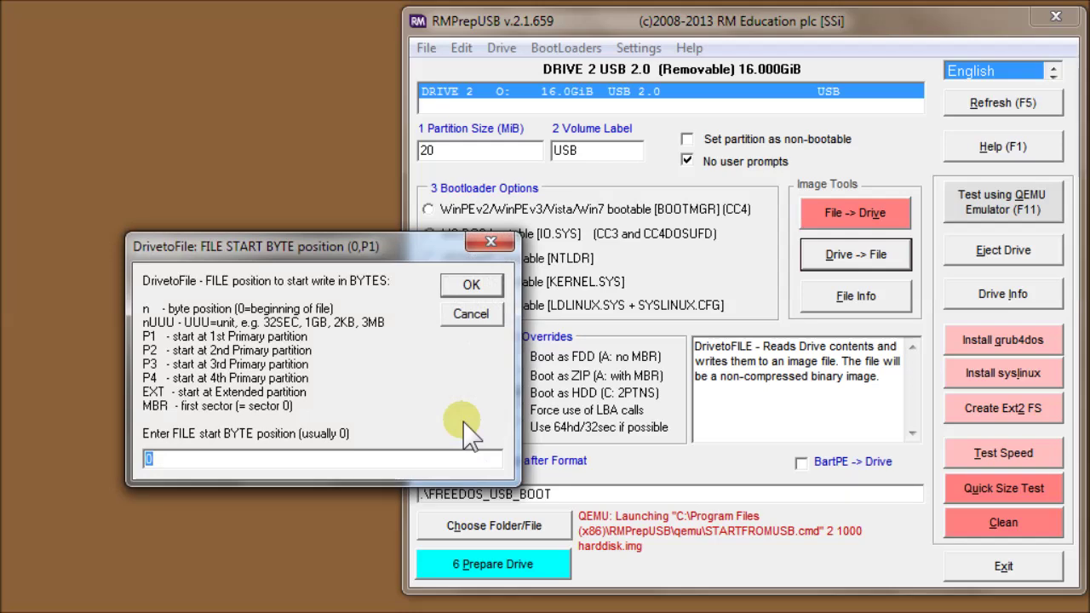
pyautogui.press('Return')
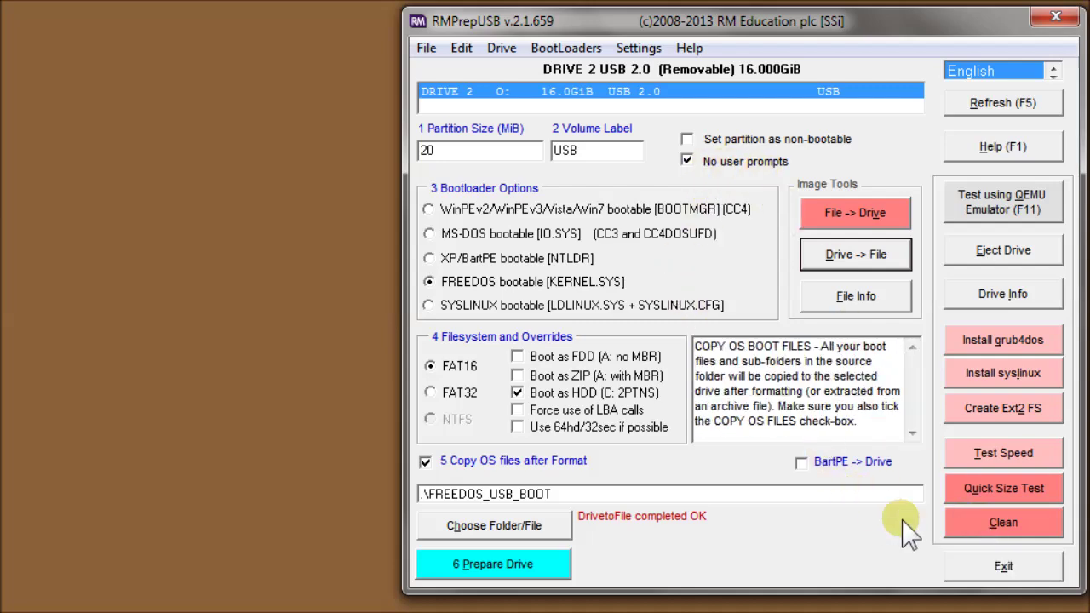
# Step: Clean Drive 2 to wipe its Master Boot Record, and approve the RMPARTUSB command
pyautogui.click(1002, 521)
pyautogui.moveTo(438, 409); pyautogui.dragTo(494, 332)
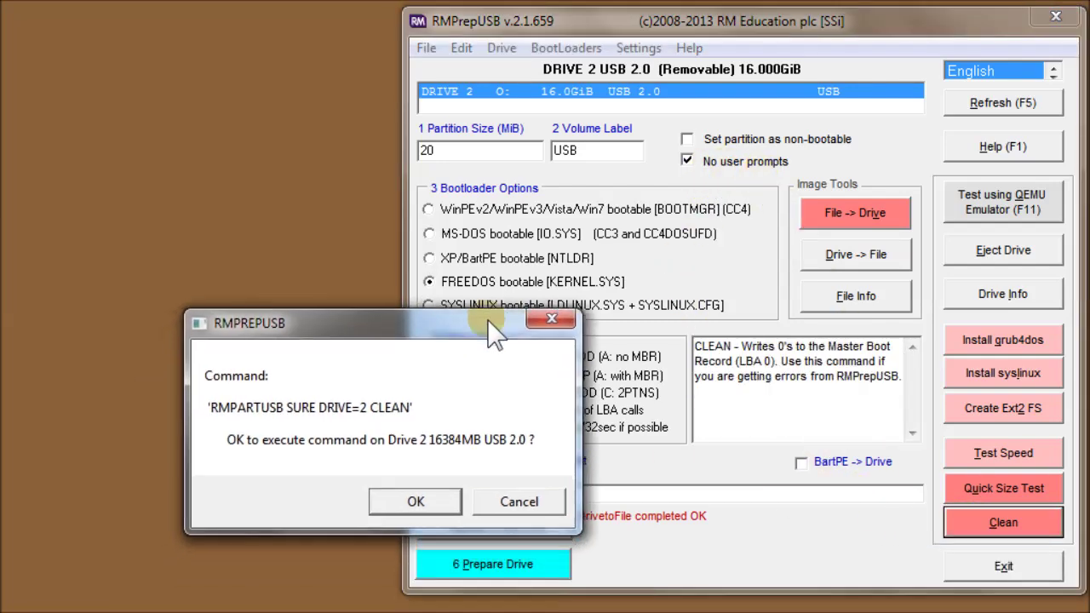
pyautogui.click(424, 502)
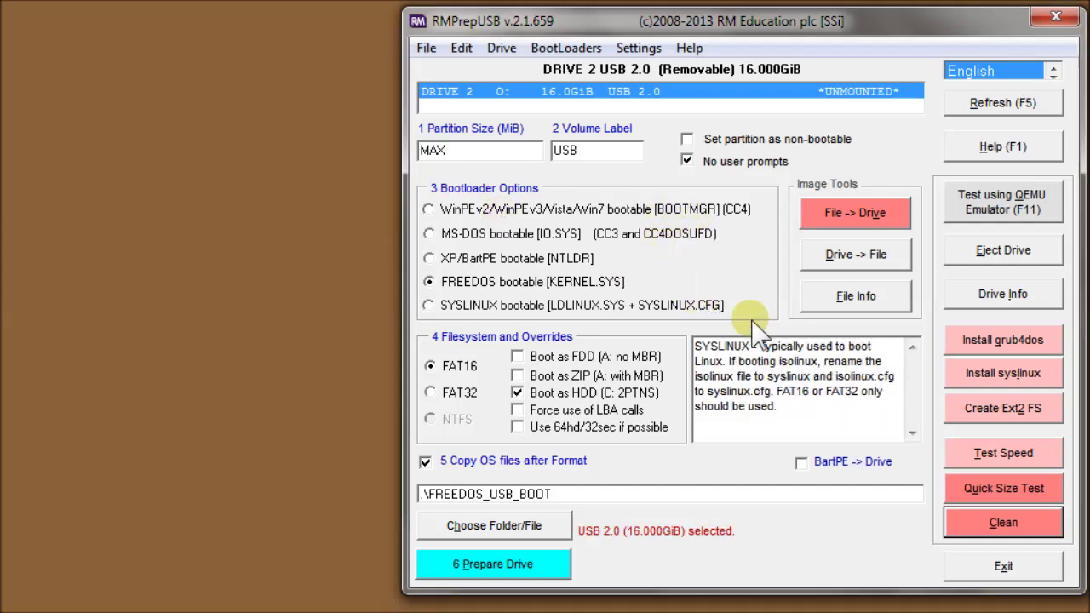
# Step: Check sector 0 of the cleaned drive in a Drive Info report with start position 0, and close the report
pyautogui.click(987, 294)
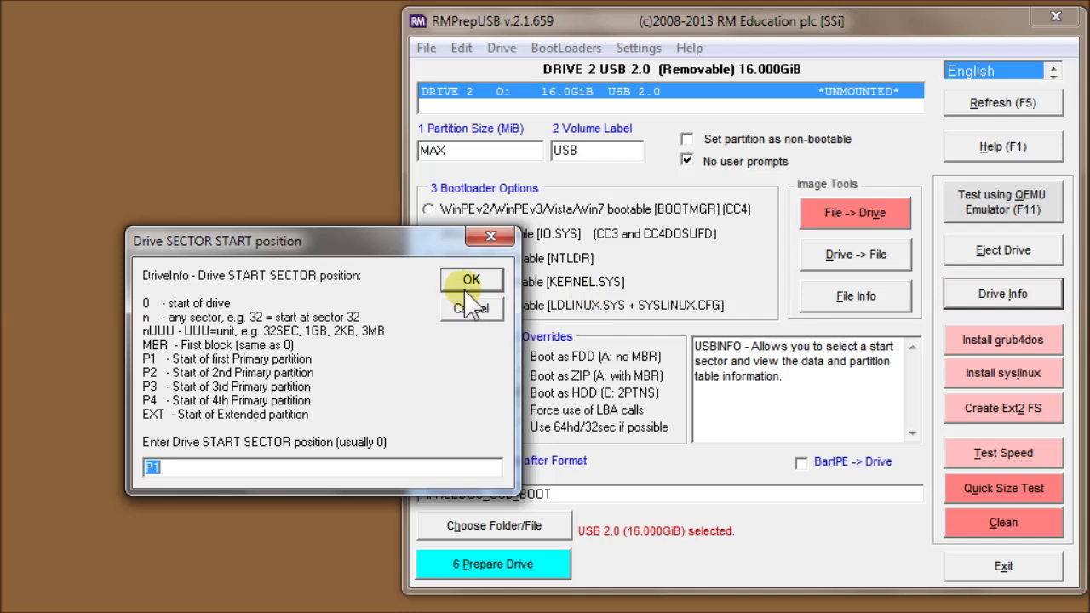
pyautogui.click(469, 286)
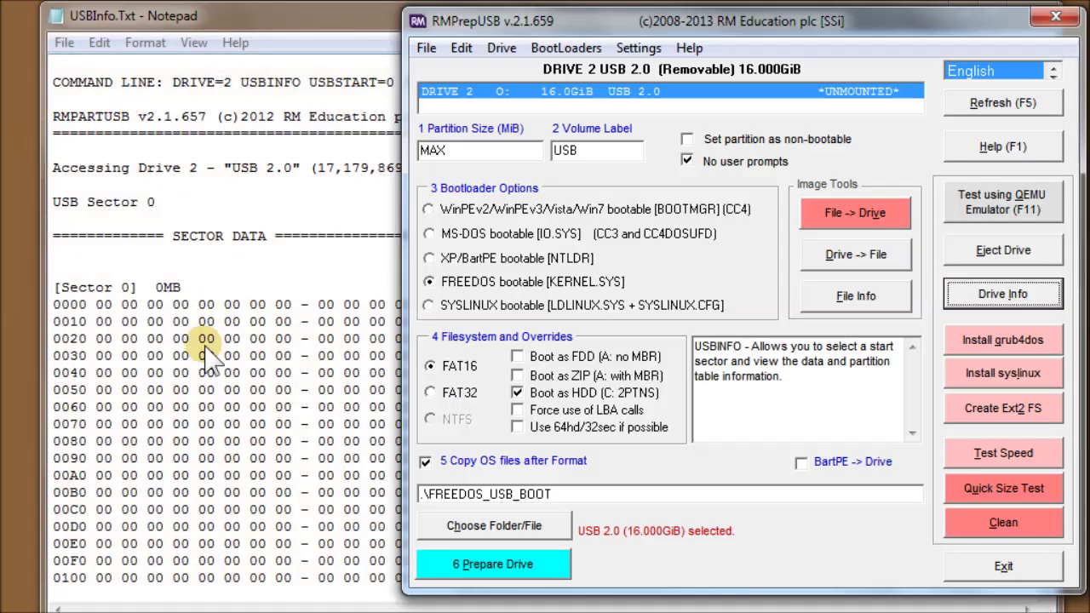
pyautogui.click(208, 349)
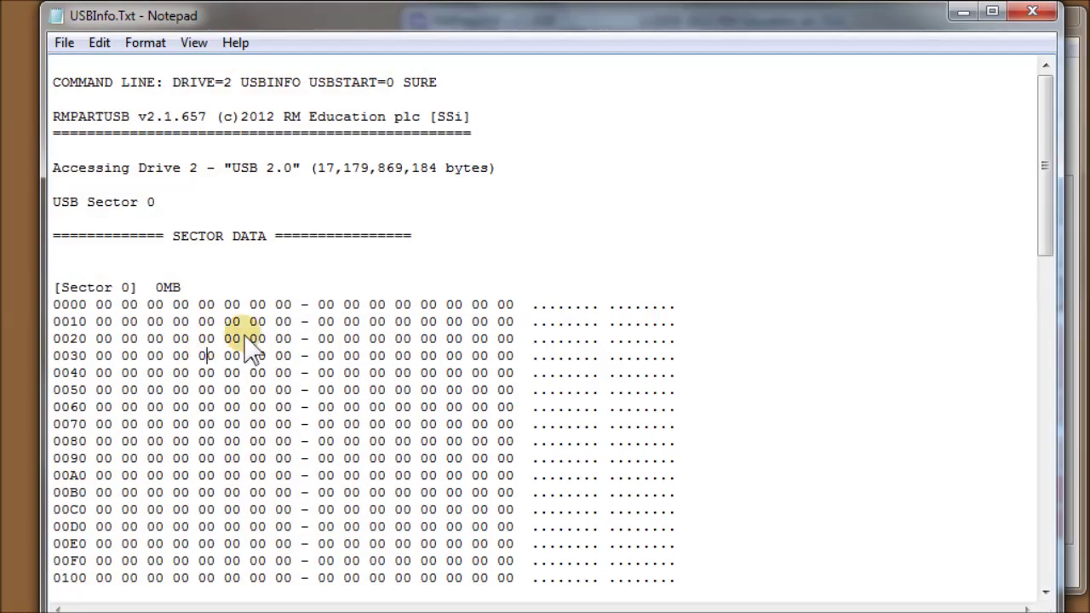
pyautogui.click(1031, 12)
# Step: Check the cleaned drive's first partition in a Drive Info report with start position P1, and close the report
pyautogui.click(1002, 293)
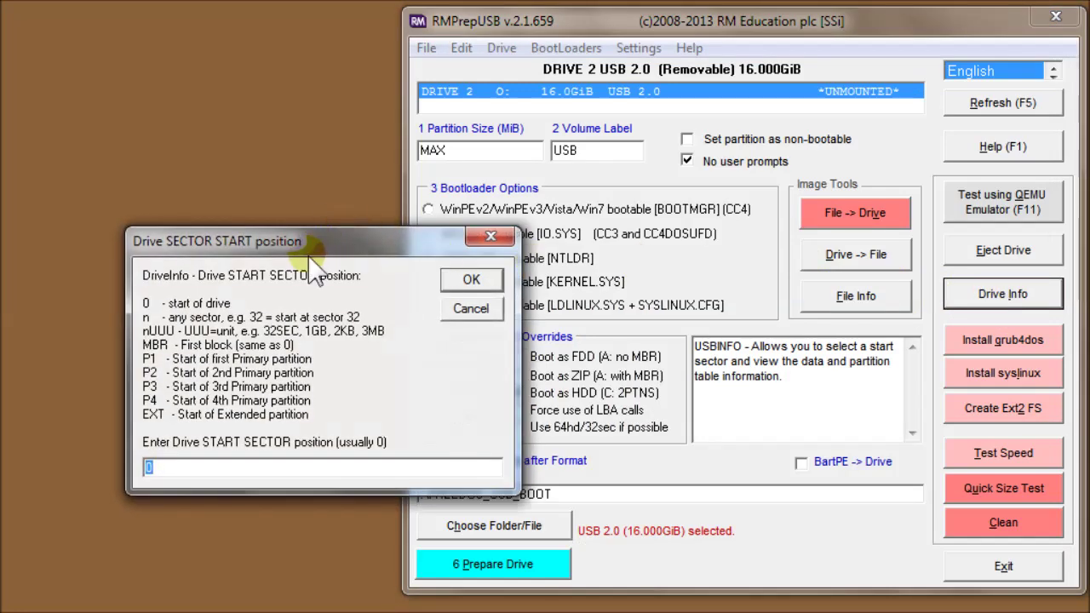
pyautogui.write('p1')
pyautogui.click(451, 281)
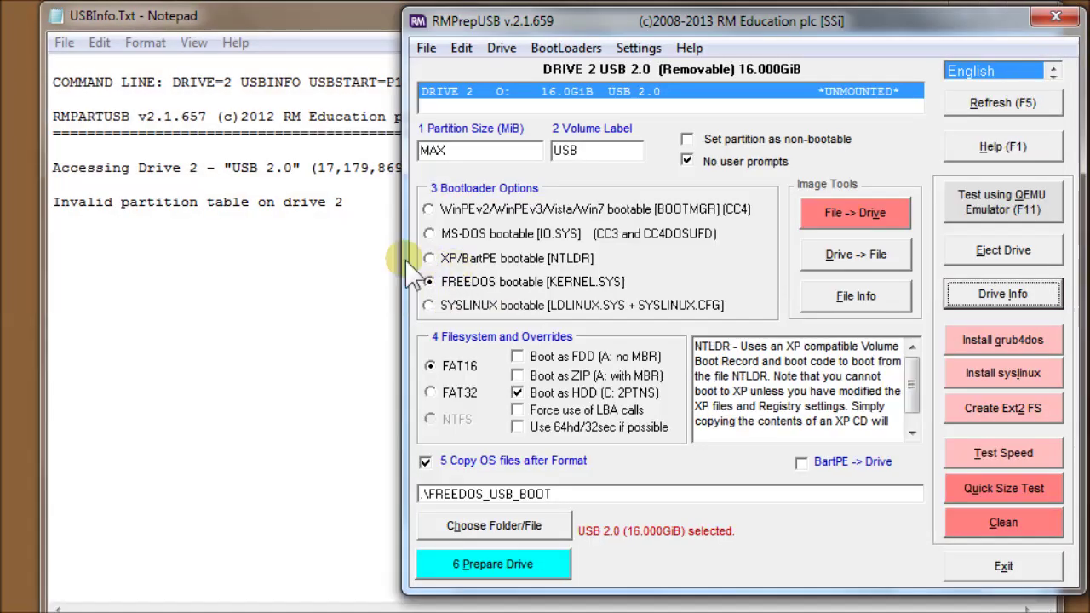
pyautogui.click(337, 255)
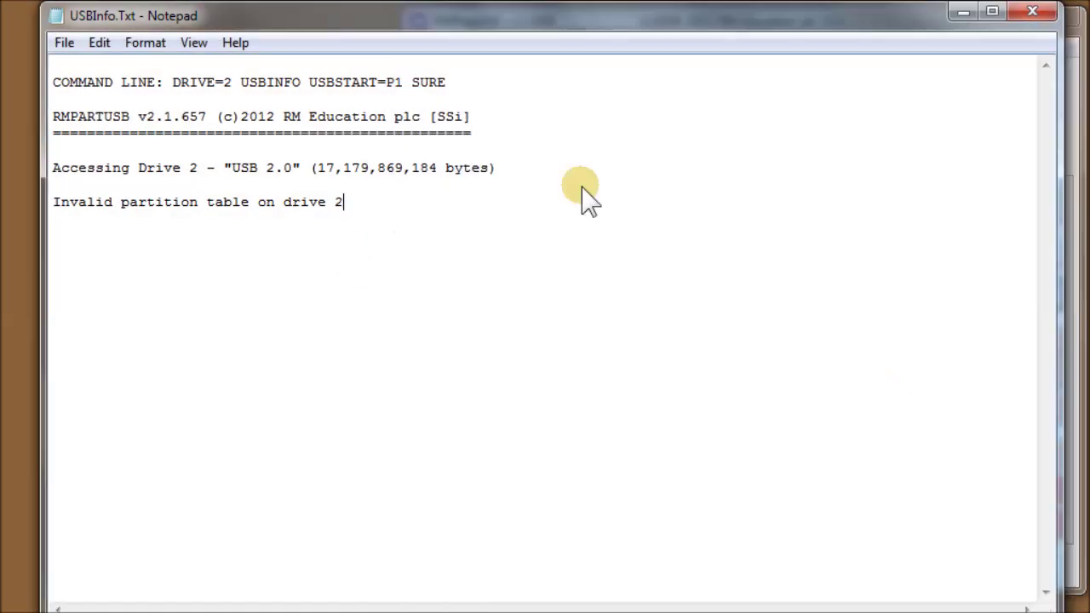
pyautogui.click(1033, 12)
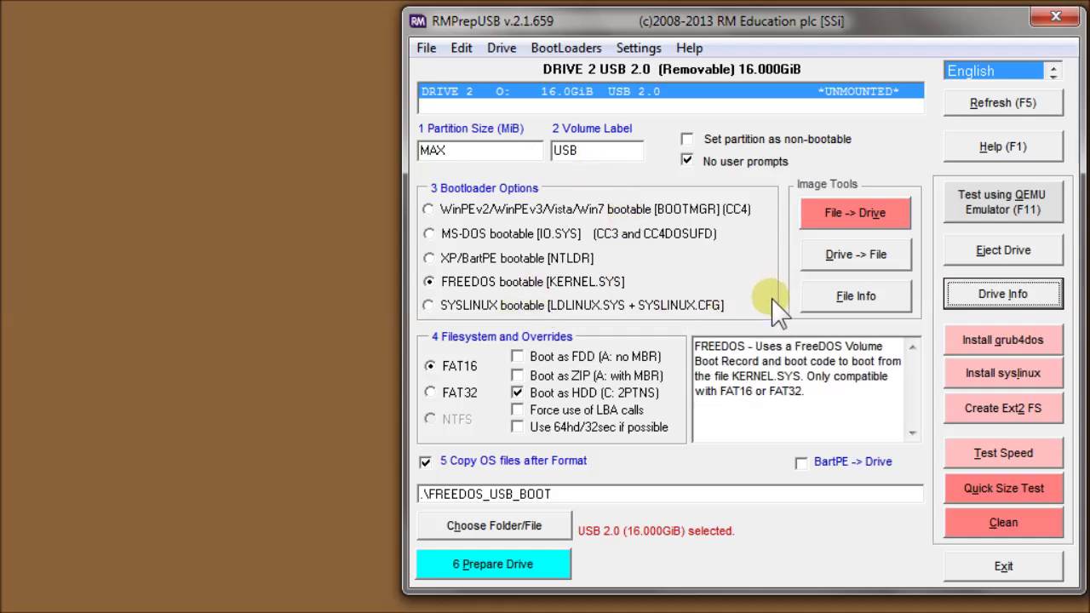
# Step: Write the image file FRED.IMG from the temp folder back to Drive 2, using file start 0, length 0 and USB start 0
pyautogui.click(862, 214)
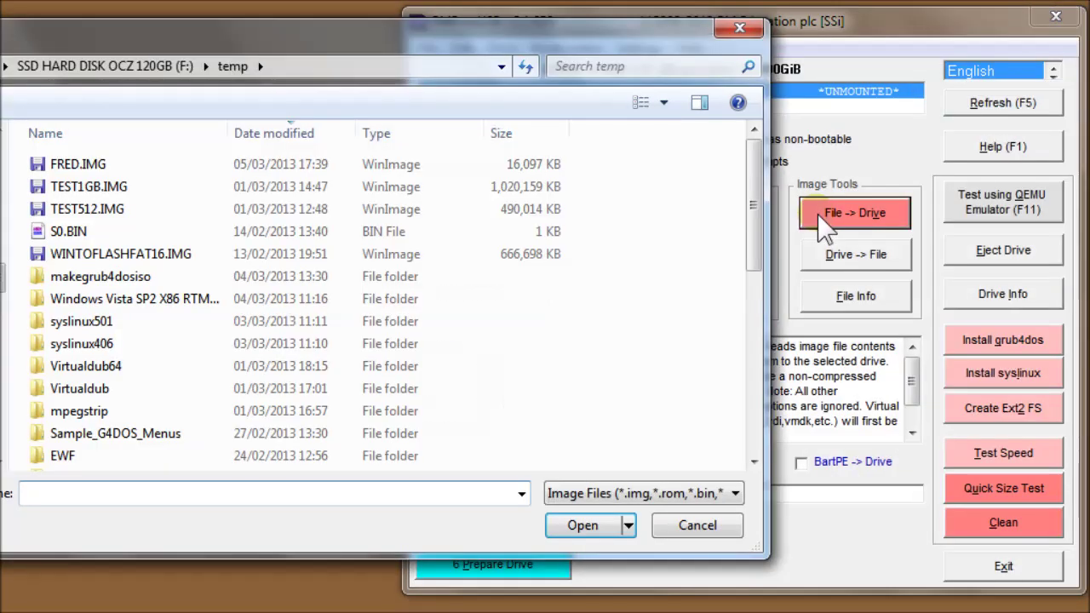
pyautogui.doubleClick(101, 165)
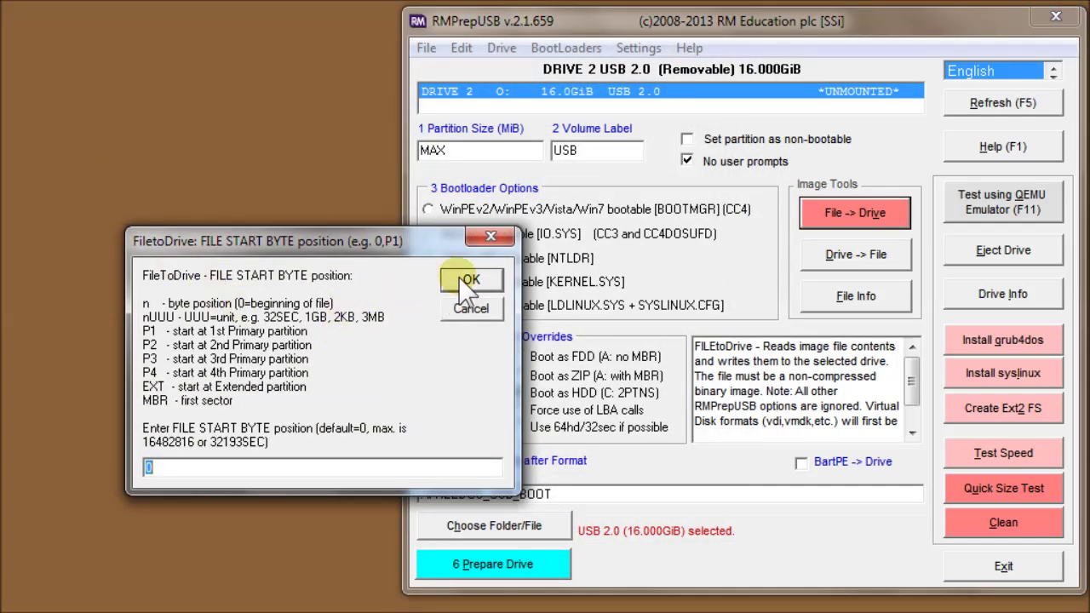
pyautogui.click(468, 281)
pyautogui.click(467, 281)
pyautogui.click(470, 268)
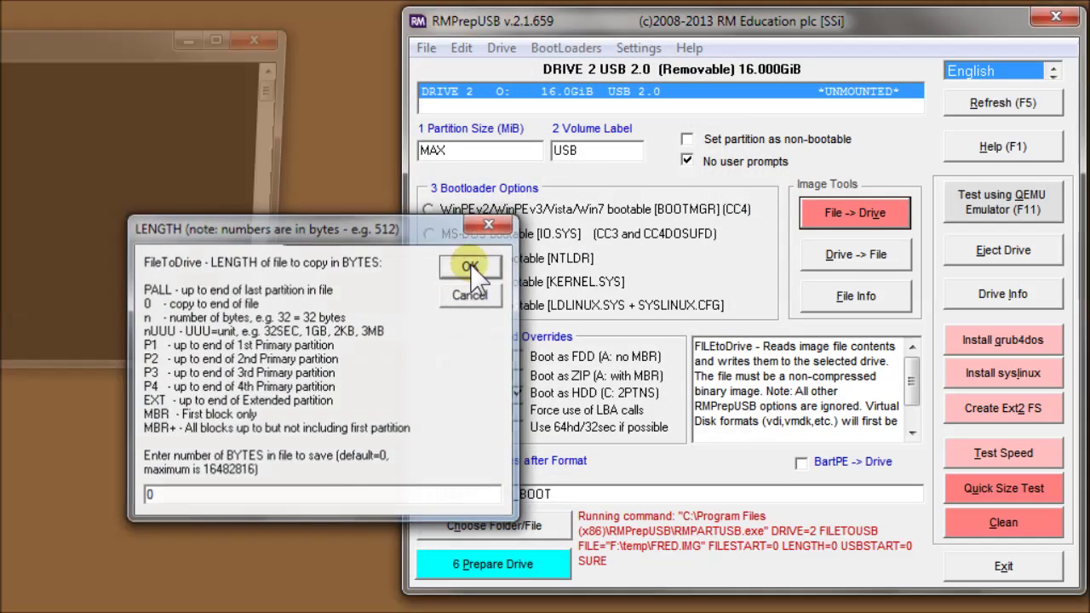
pyautogui.moveTo(124, 38); pyautogui.dragTo(911, 175)
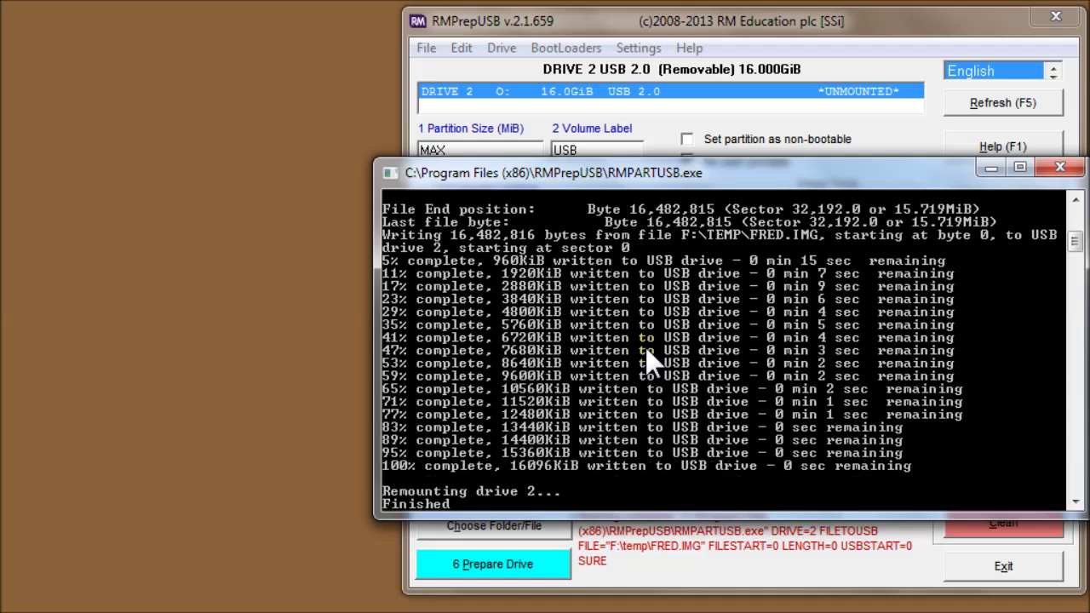
pyautogui.click(647, 359)
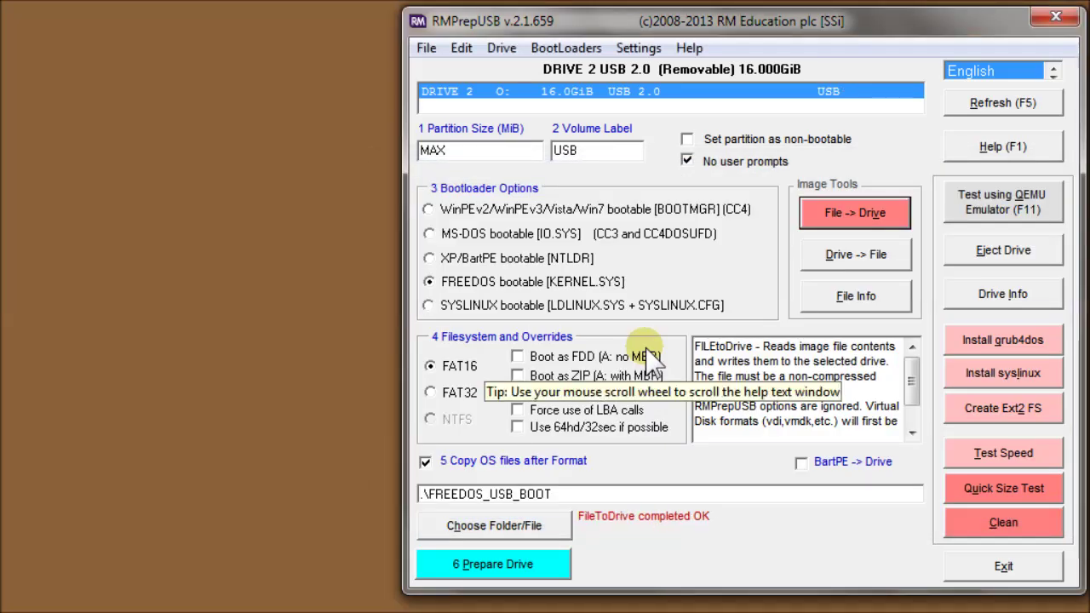
# Step: Check the restored drive's first partition in a Drive Info report with start position P1, and close the report
pyautogui.click(966, 305)
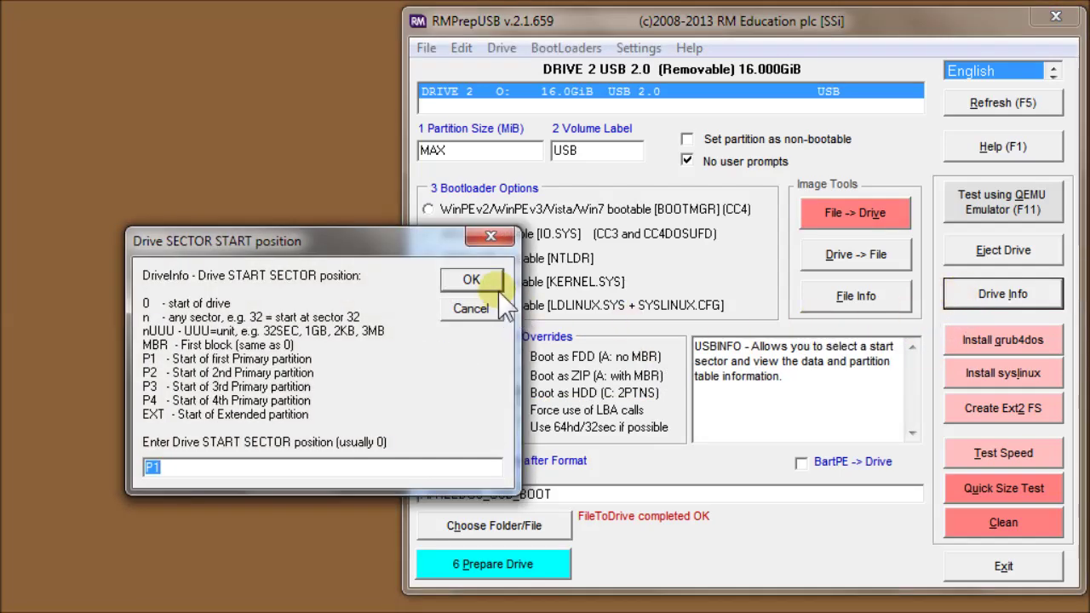
pyautogui.click(477, 279)
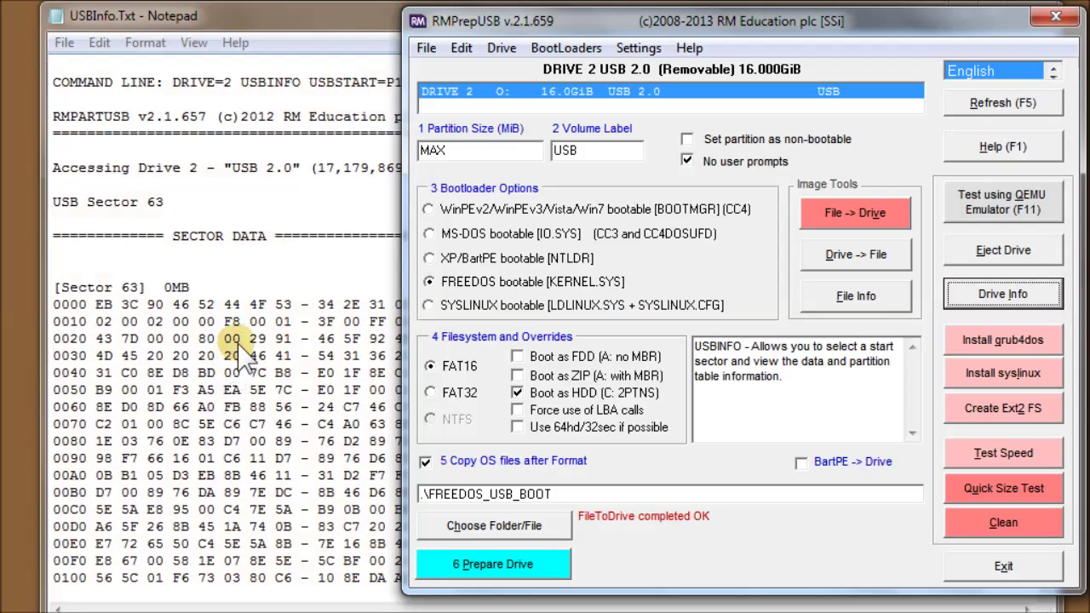
pyautogui.click(240, 349)
pyautogui.moveTo(1049, 207)
pyautogui.mouseDown()
pyautogui.moveTo(998, 448)
pyautogui.moveTo(1034, 207)
pyautogui.mouseUp()
pyautogui.click(1032, 11)
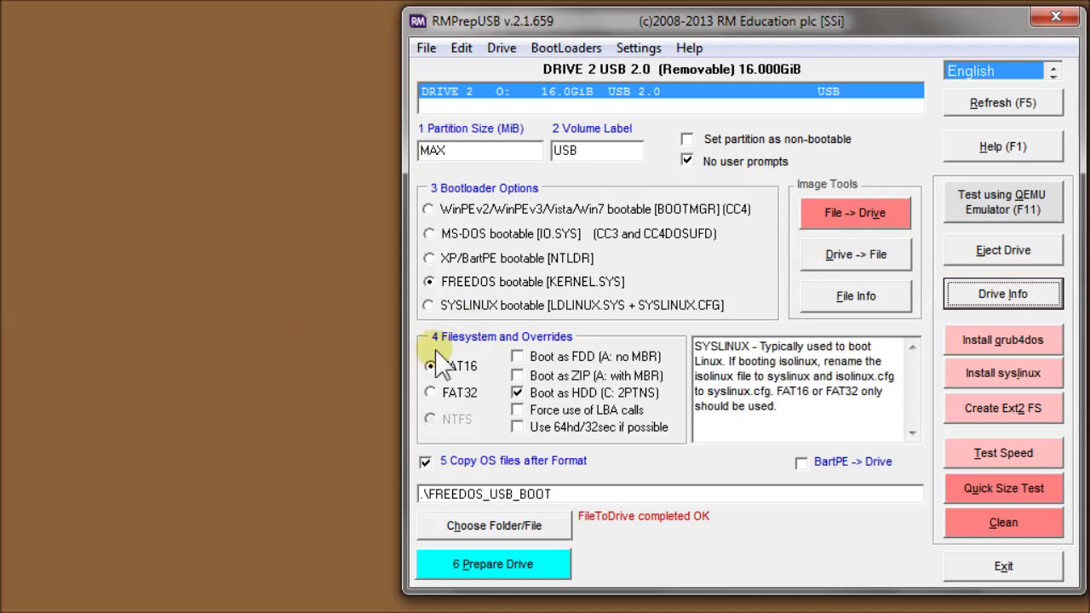
# Step: Examine the partition table of FRED.IMG in a File Info report with start position 0, and close the report
pyautogui.click(822, 304)
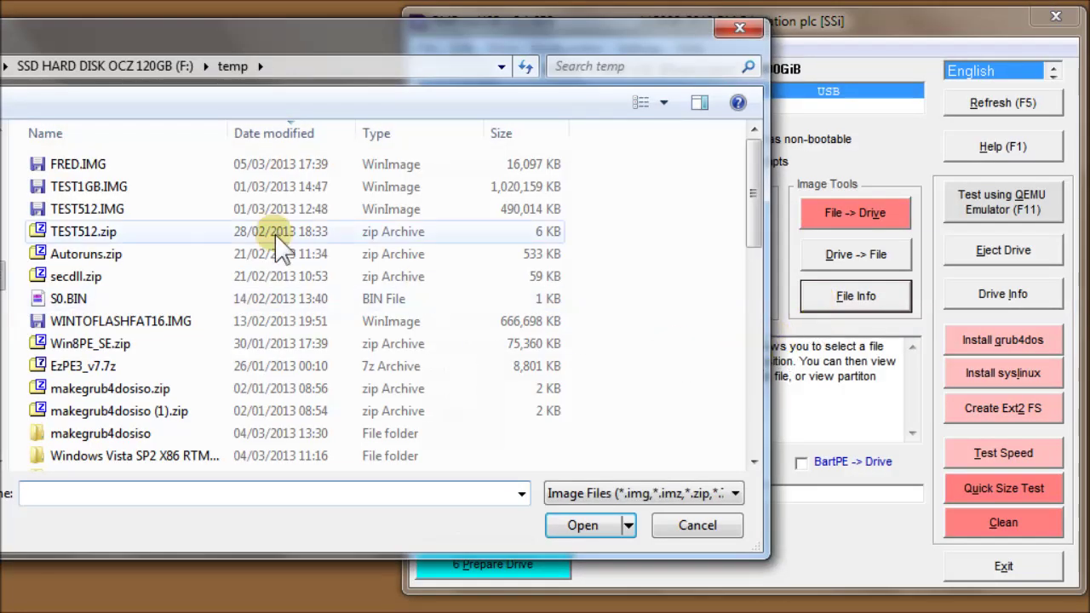
pyautogui.doubleClick(116, 164)
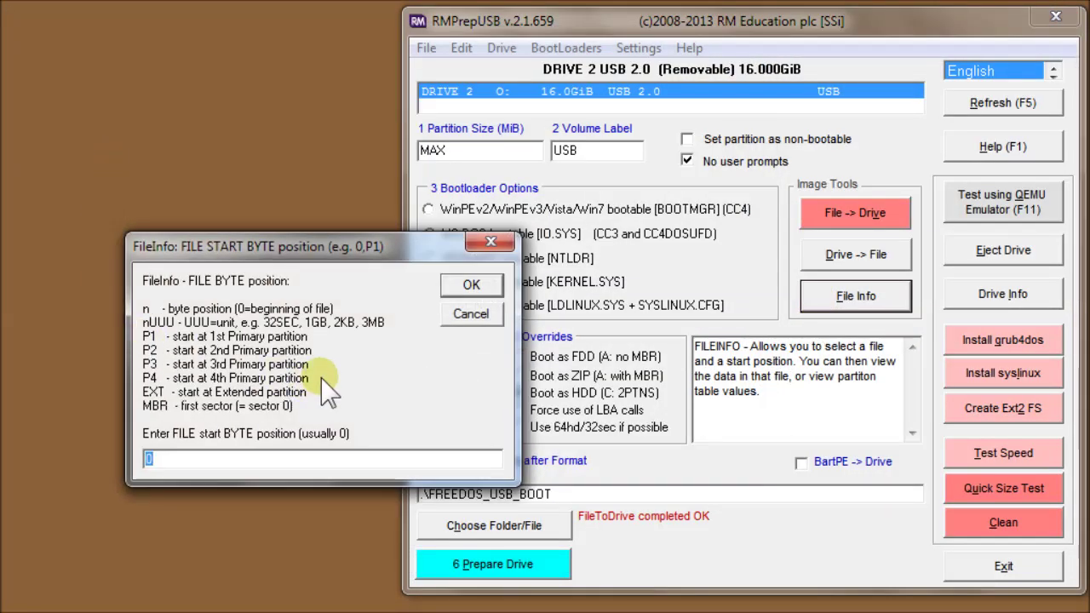
pyautogui.press('Return')
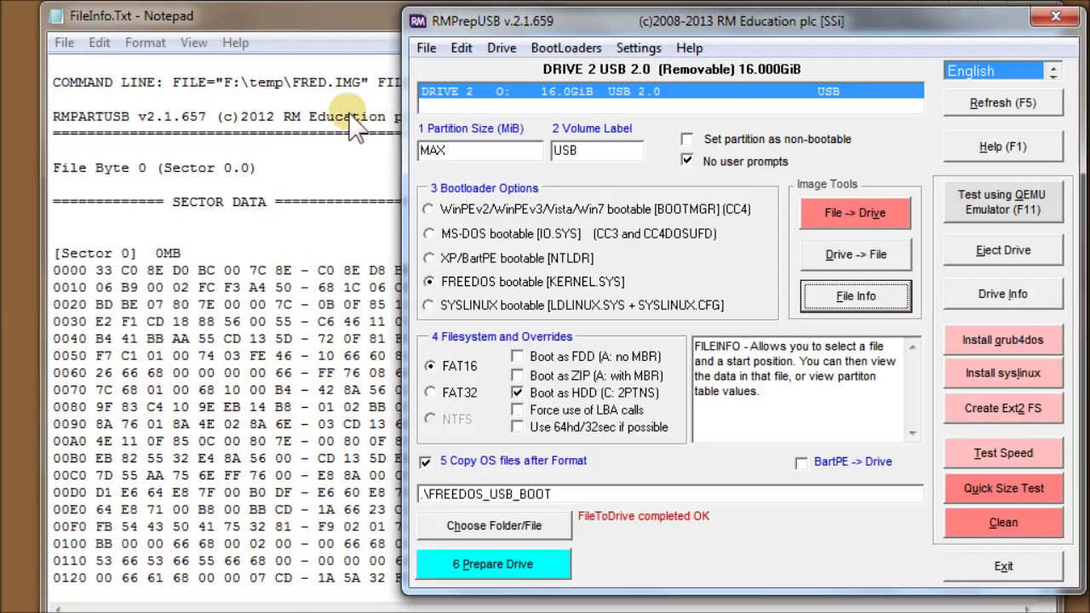
pyautogui.click(362, 15)
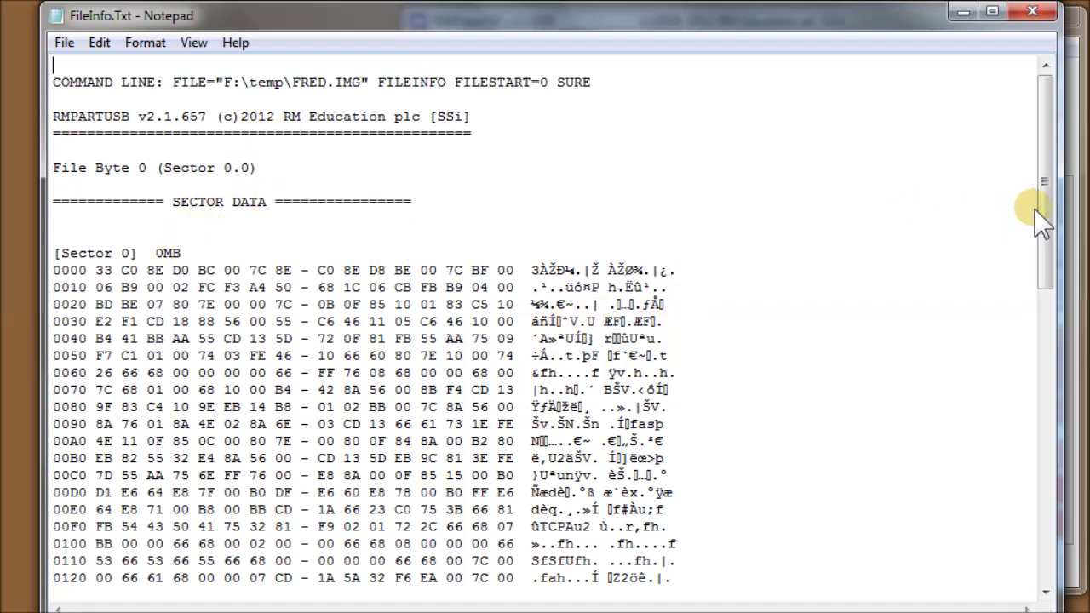
pyautogui.moveTo(1039, 214); pyautogui.dragTo(980, 516)
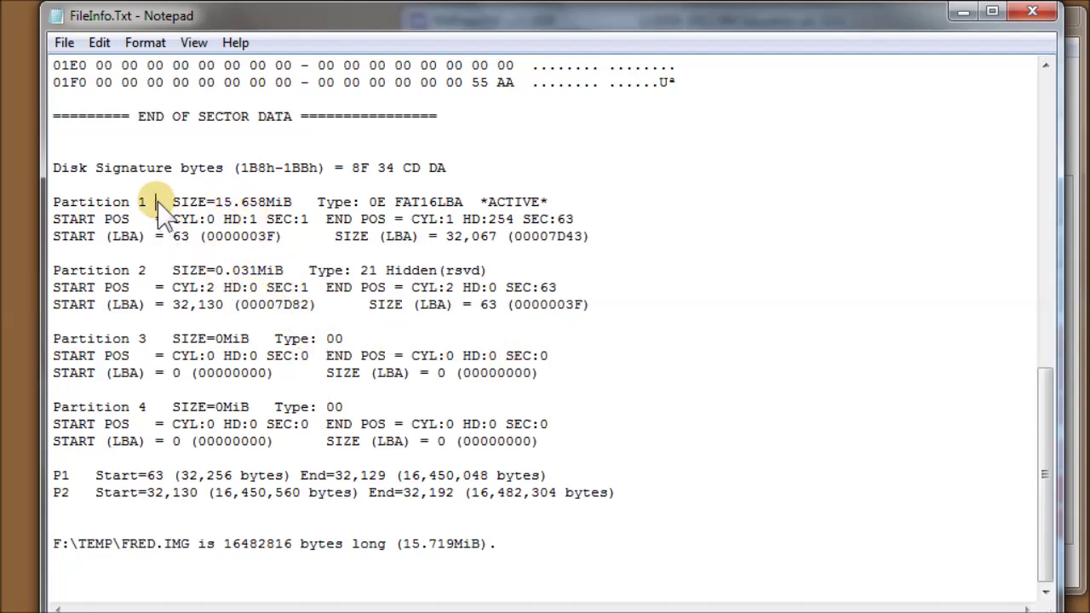
pyautogui.moveTo(158, 205); pyautogui.dragTo(579, 327)
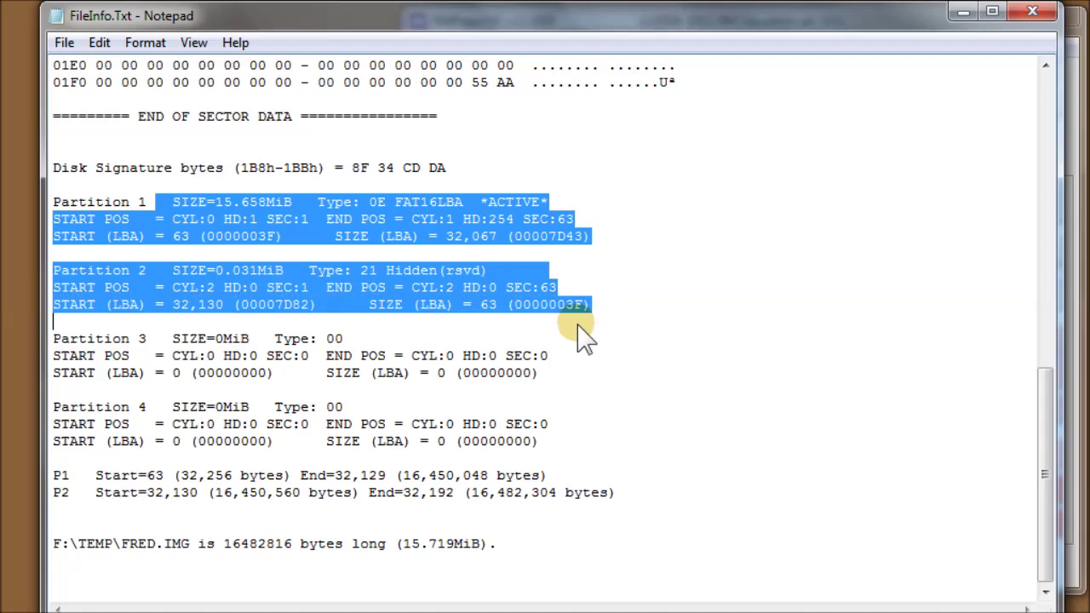
pyautogui.click(149, 507)
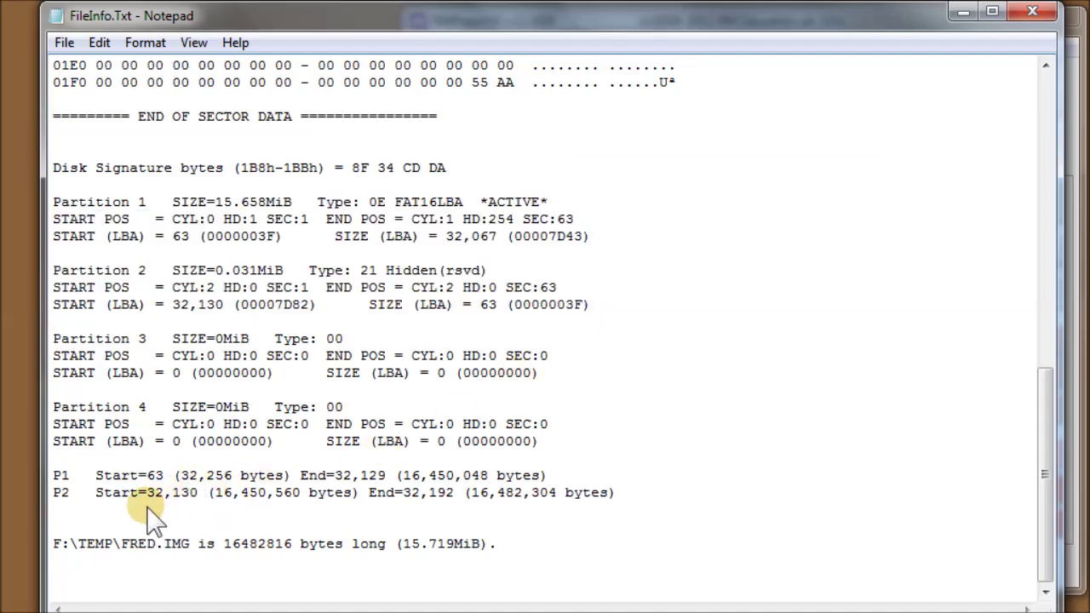
pyautogui.click(1032, 11)
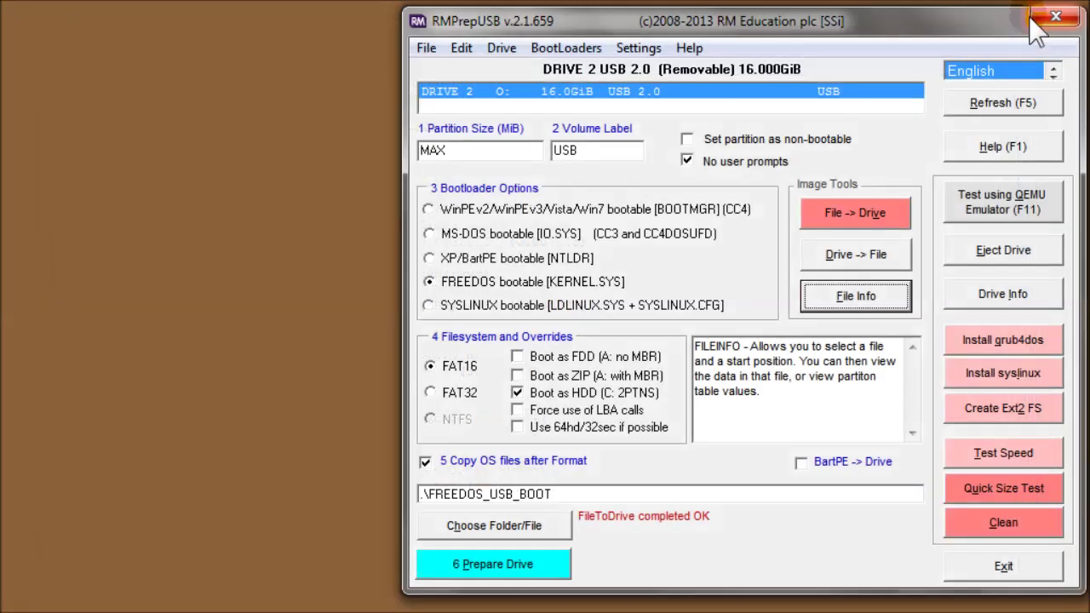
# Step: Examine the first partition's boot sector of FRED.IMG in a File Info report with start position P1, and close the report
pyautogui.click(843, 295)
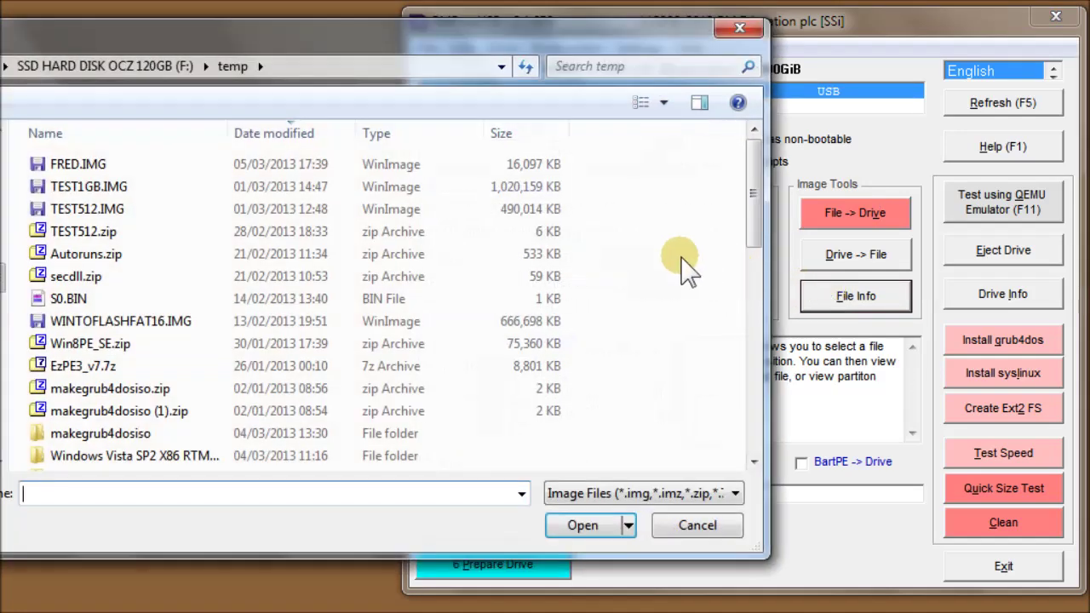
pyautogui.click(691, 524)
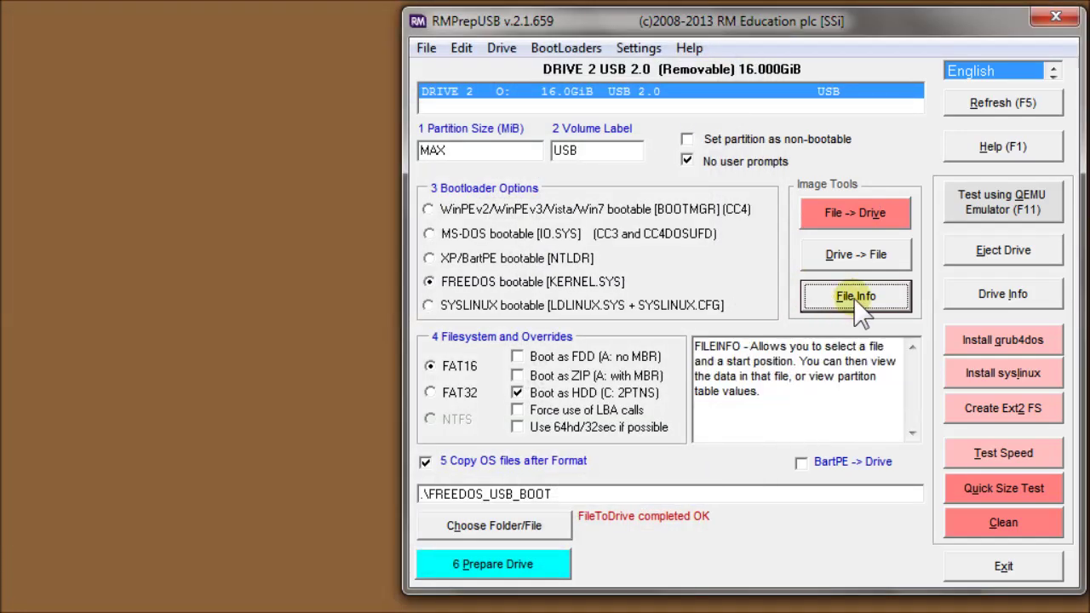
pyautogui.click(858, 298)
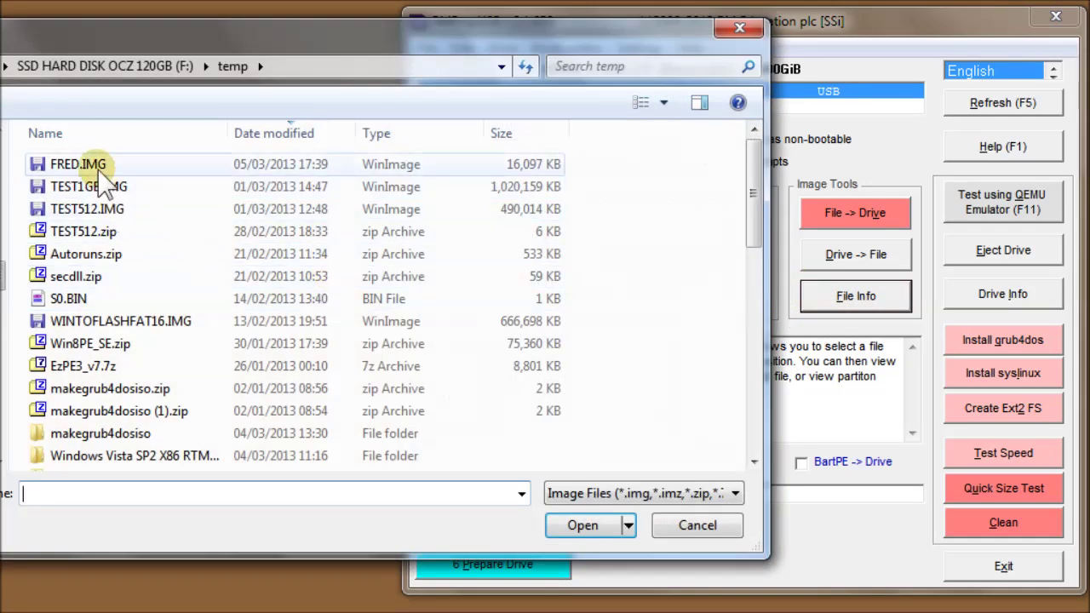
pyautogui.doubleClick(98, 167)
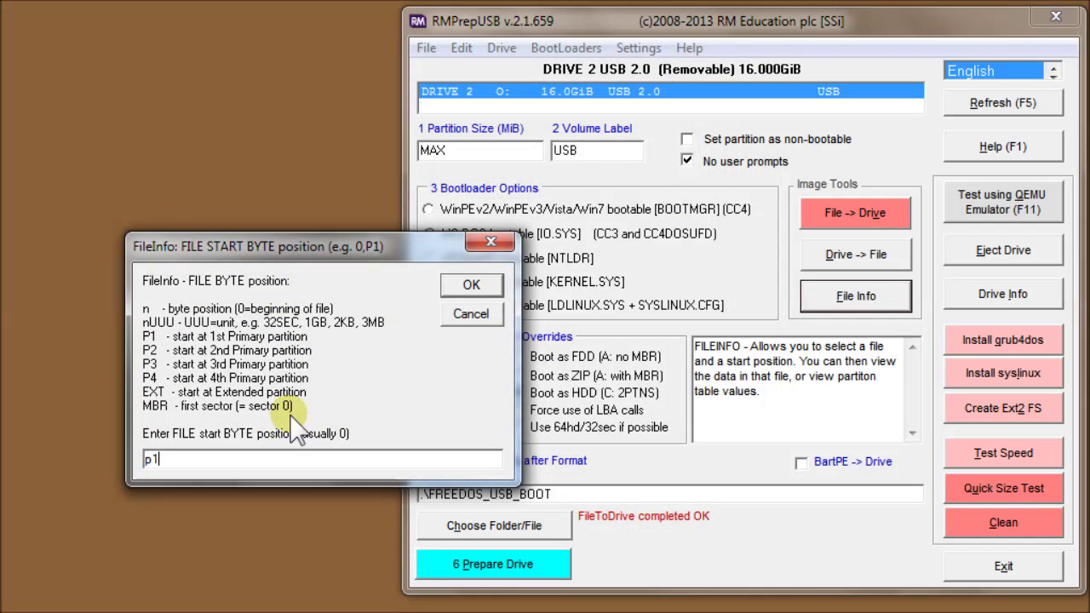
pyautogui.press('Return')
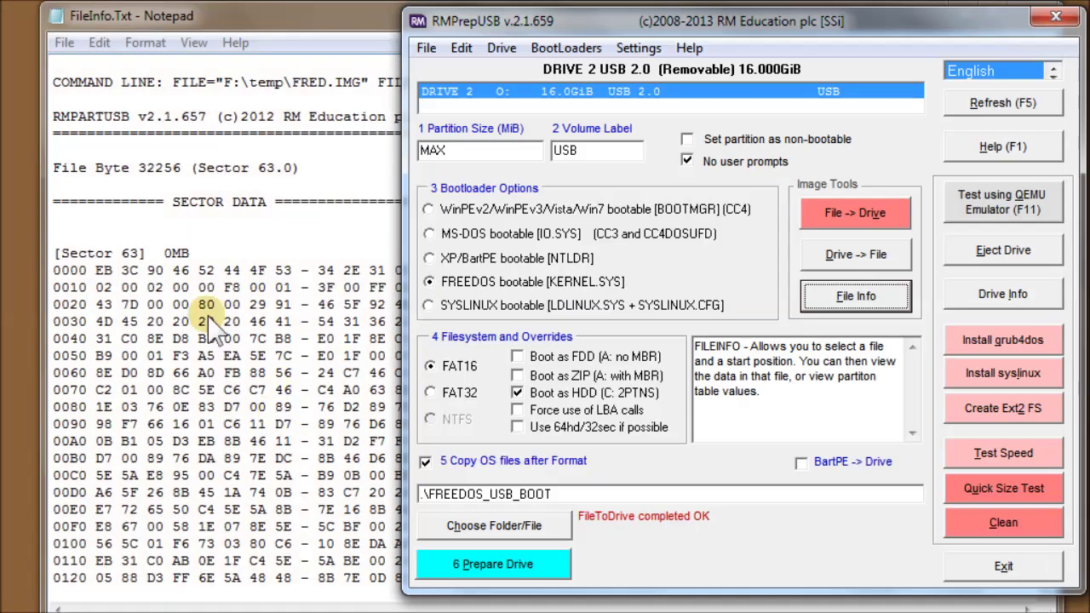
pyautogui.click(218, 320)
pyautogui.moveTo(1048, 268); pyautogui.dragTo(1022, 222)
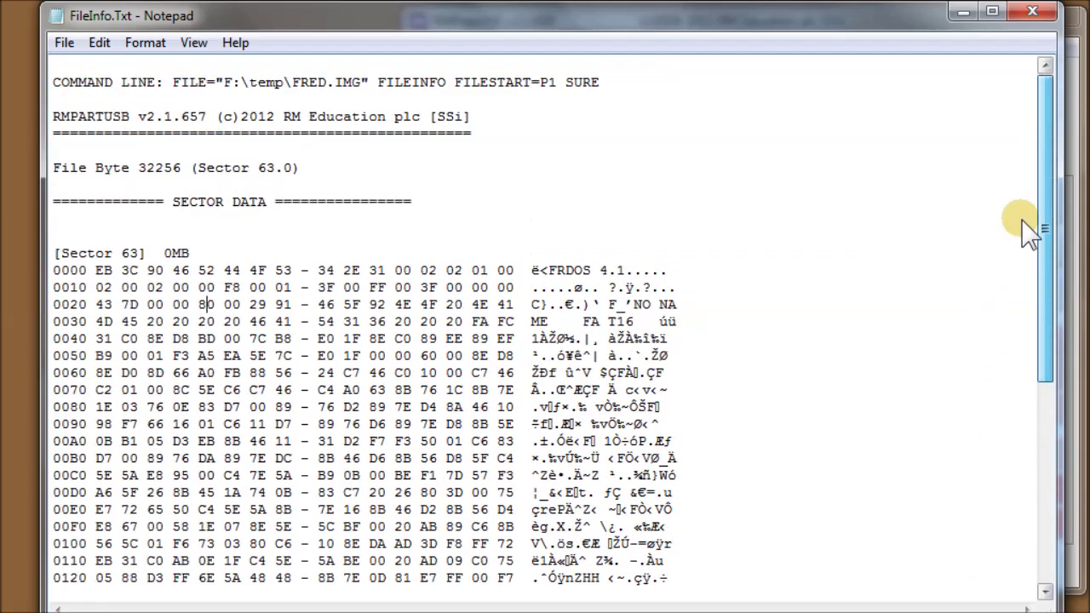
pyautogui.click(1032, 12)
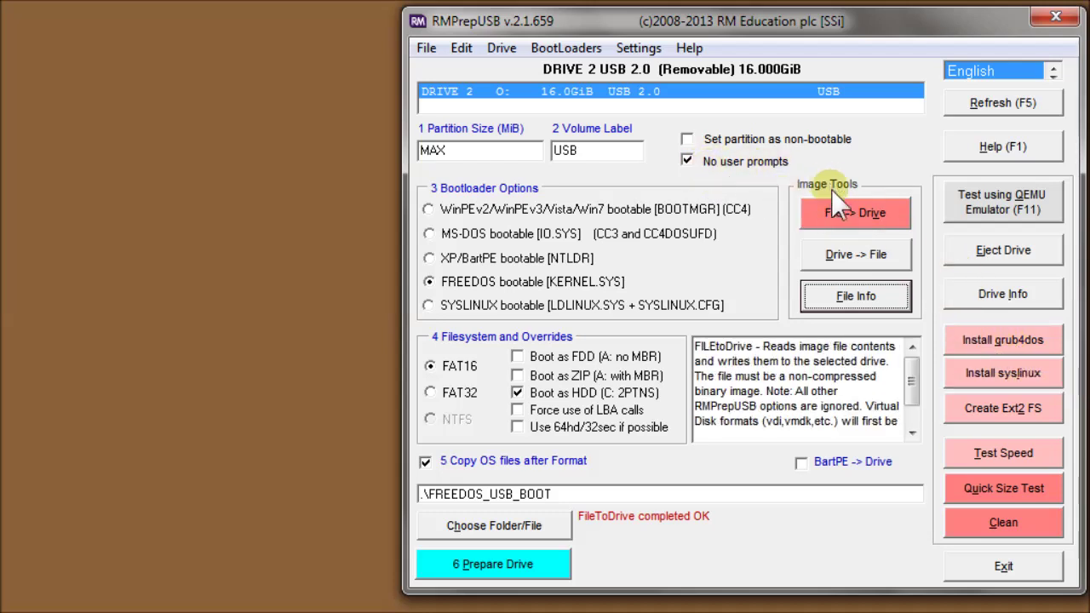
# Step: Install grub4dos on Drive 2, and install syslinux without the RAID option, using folder choice 1 (\boot\syslinux) for ldlinux.sys
pyautogui.click(1009, 345)
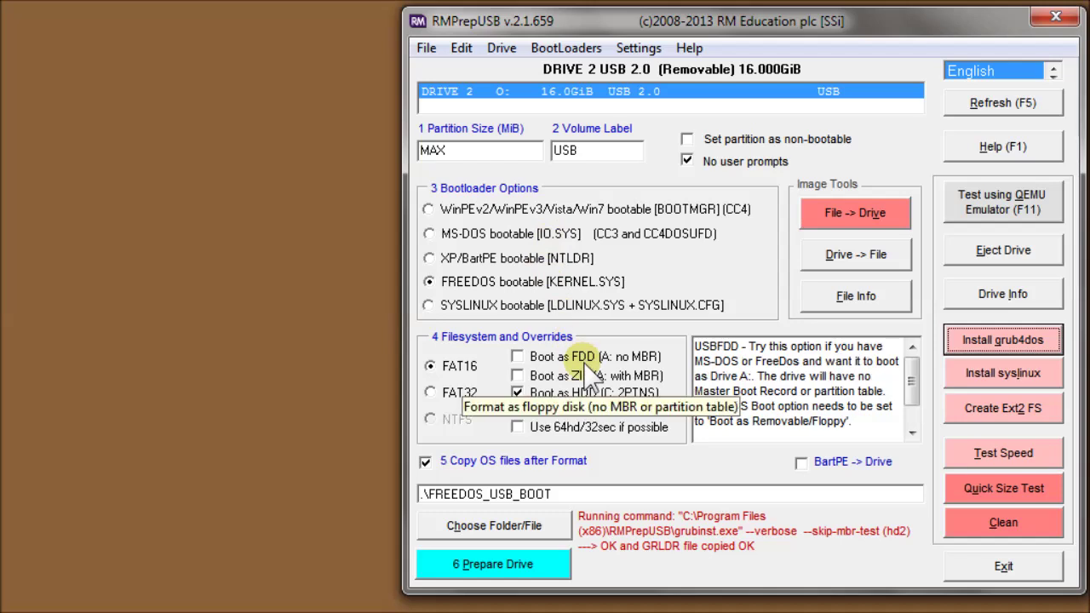
pyautogui.click(969, 375)
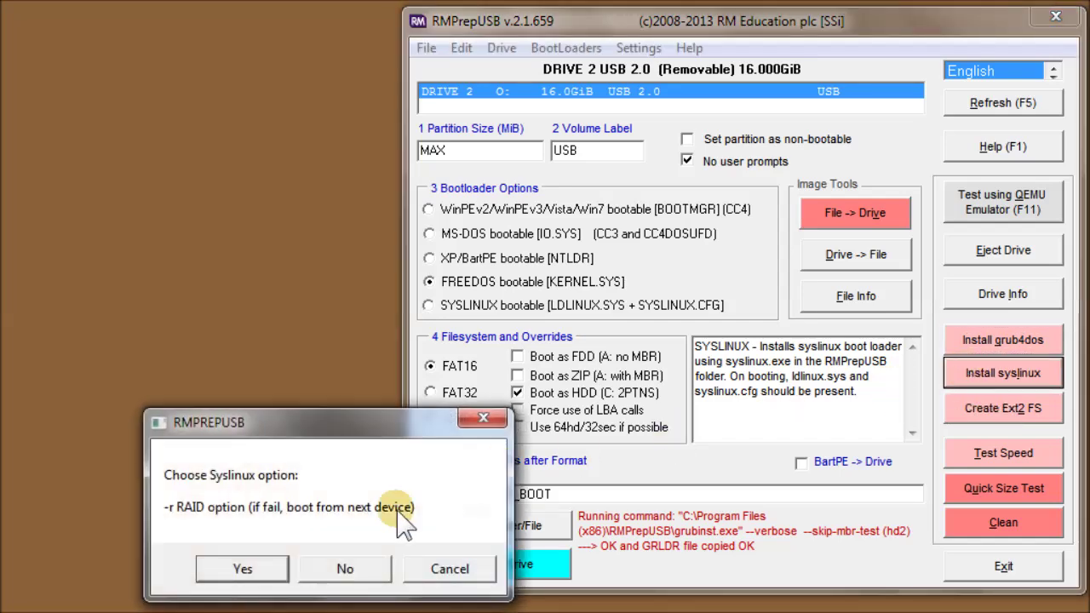
pyautogui.click(341, 569)
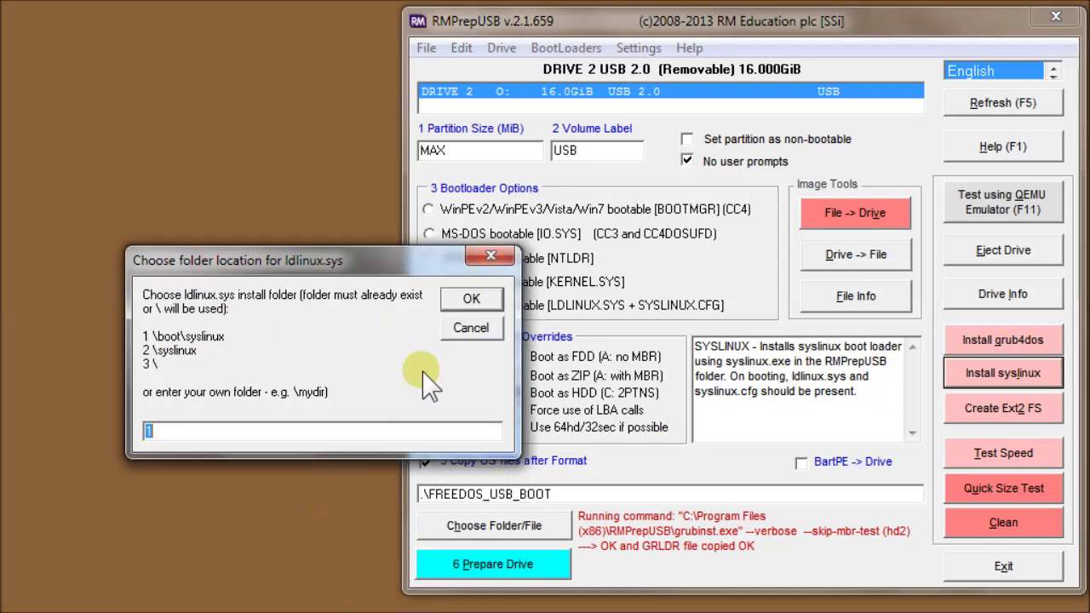
pyautogui.click(470, 299)
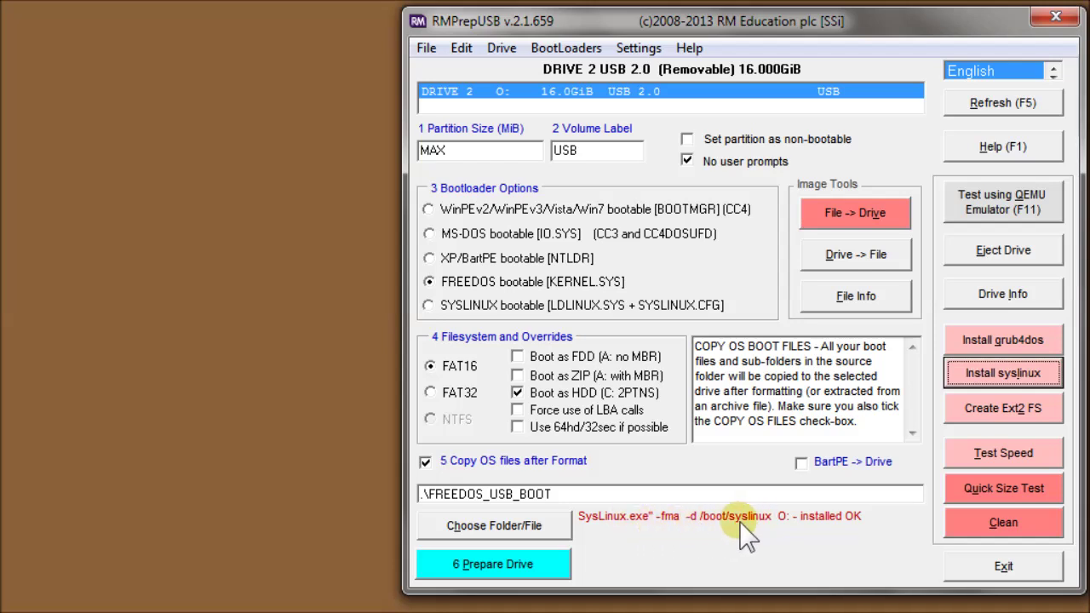
# Step: Check the first partition's boot sector for the SYSLINUX signature in a Drive Info report with start position P1, and close the report
pyautogui.click(988, 294)
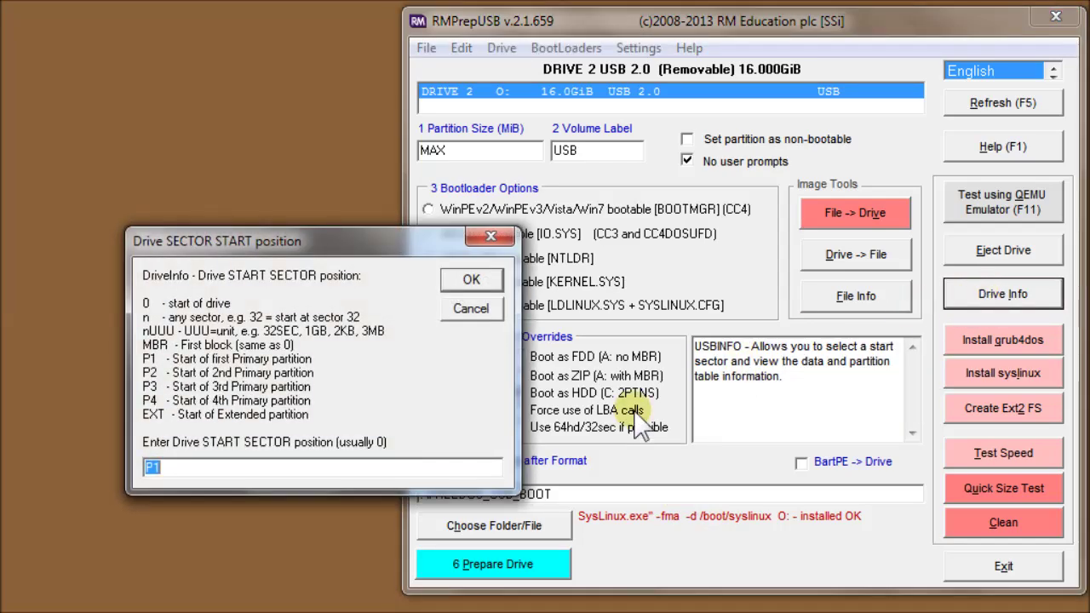
pyautogui.press('Return')
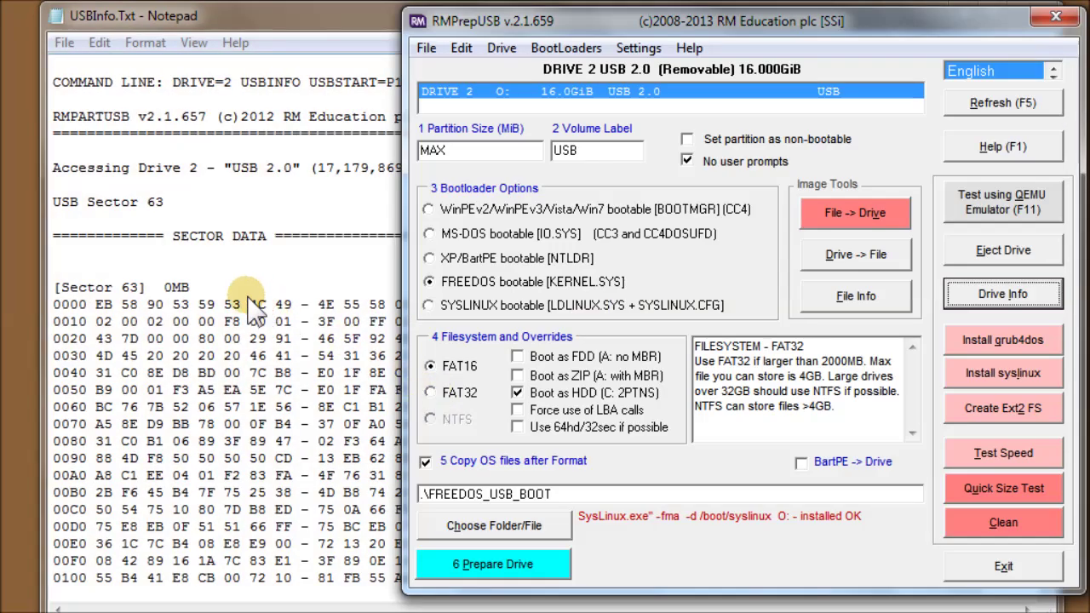
pyautogui.click(255, 311)
pyautogui.moveTo(540, 305); pyautogui.dragTo(599, 308)
pyautogui.moveTo(1046, 190); pyautogui.dragTo(1042, 262)
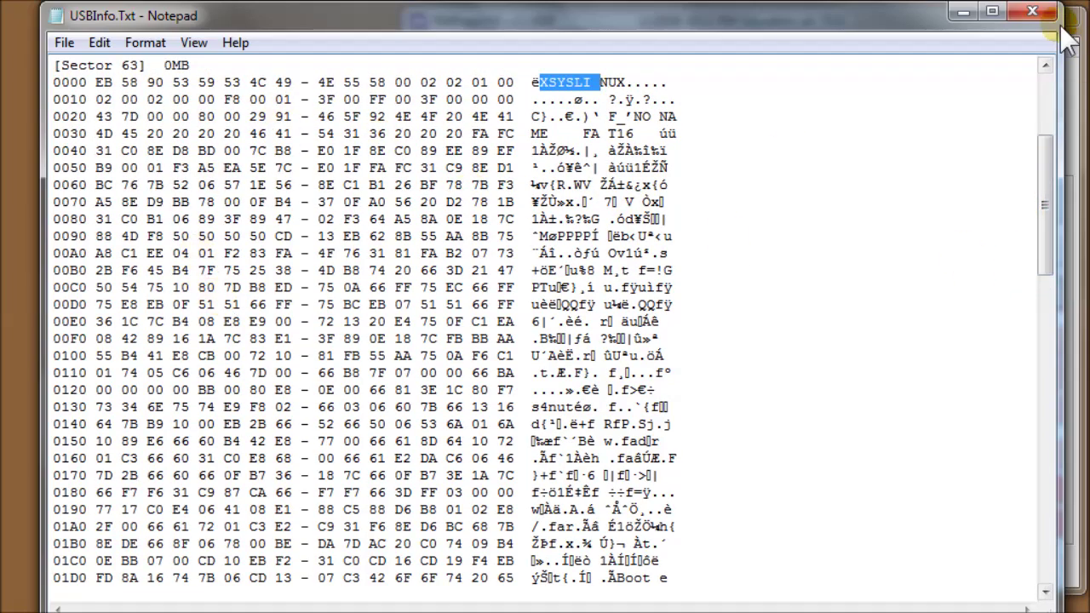
pyautogui.click(1037, 12)
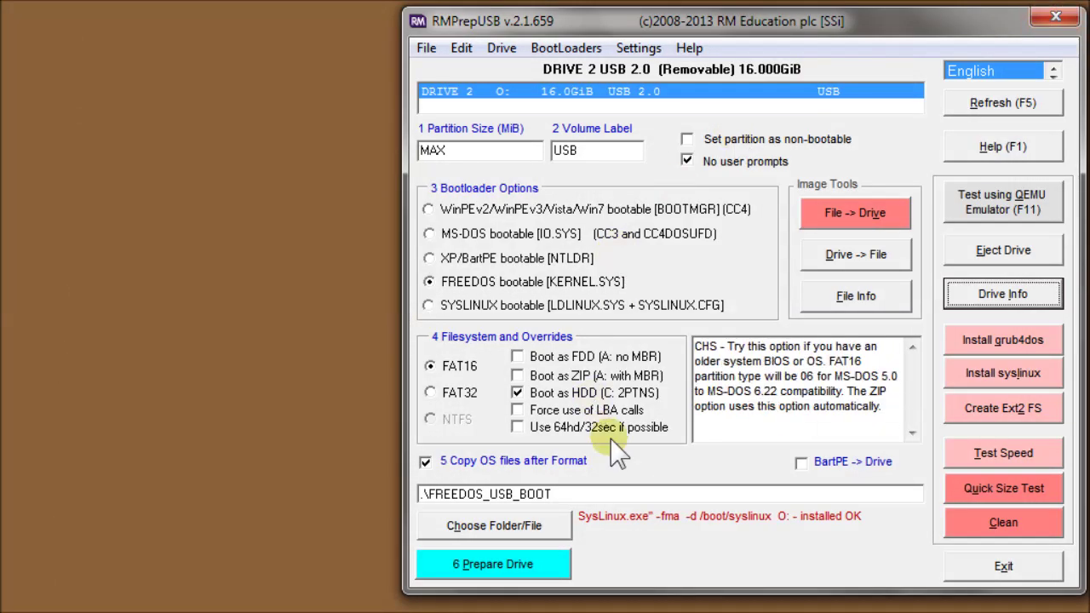
pyautogui.moveTo(621, 416)
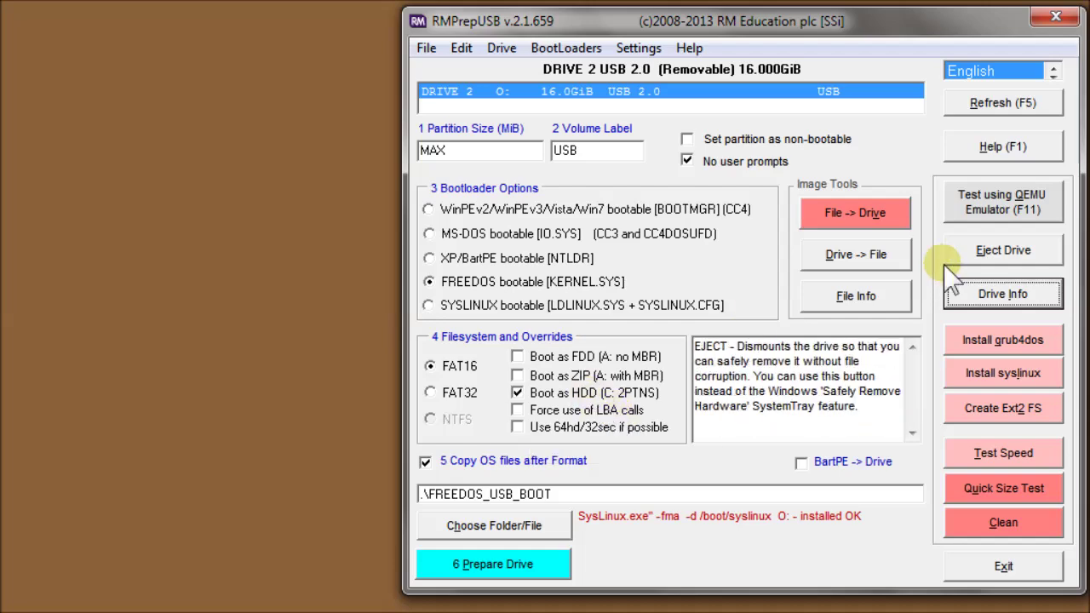
pyautogui.moveTo(958, 300)
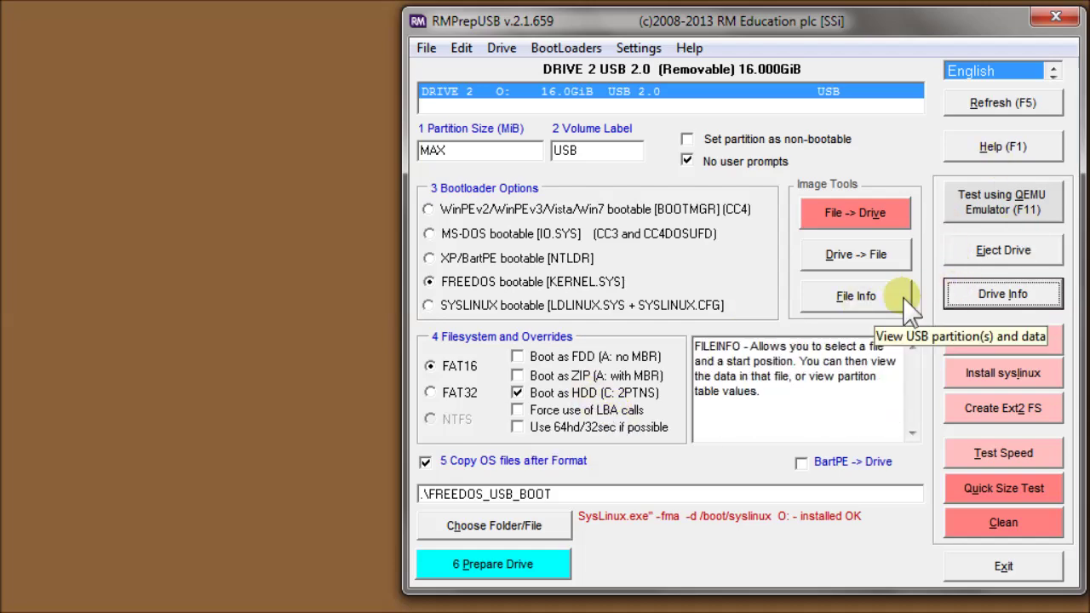
pyautogui.moveTo(547, 284)
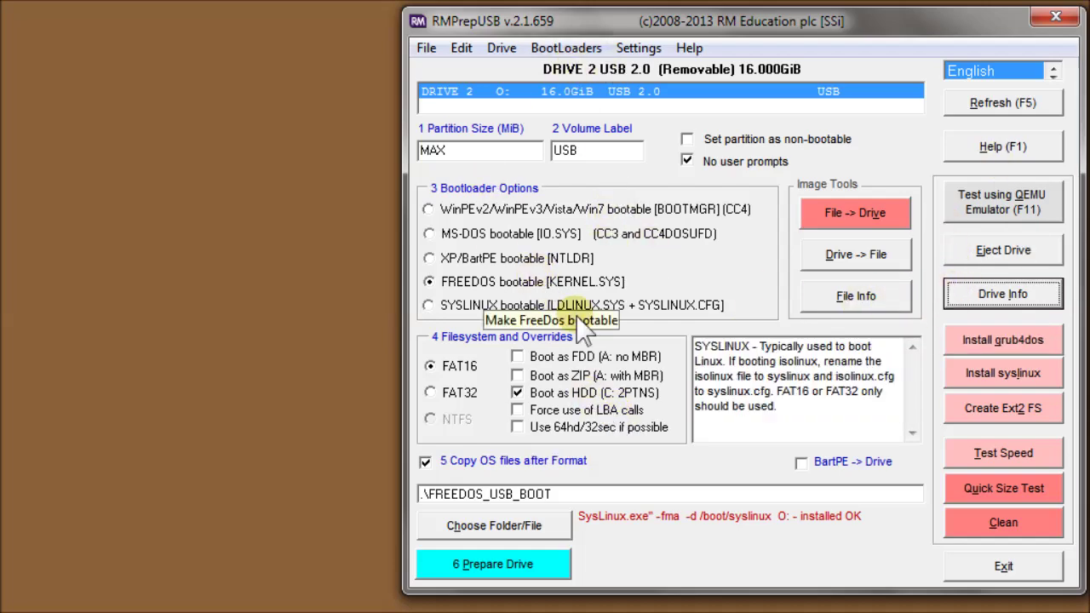
pyautogui.moveTo(945, 368)
pyautogui.moveTo(915, 324)
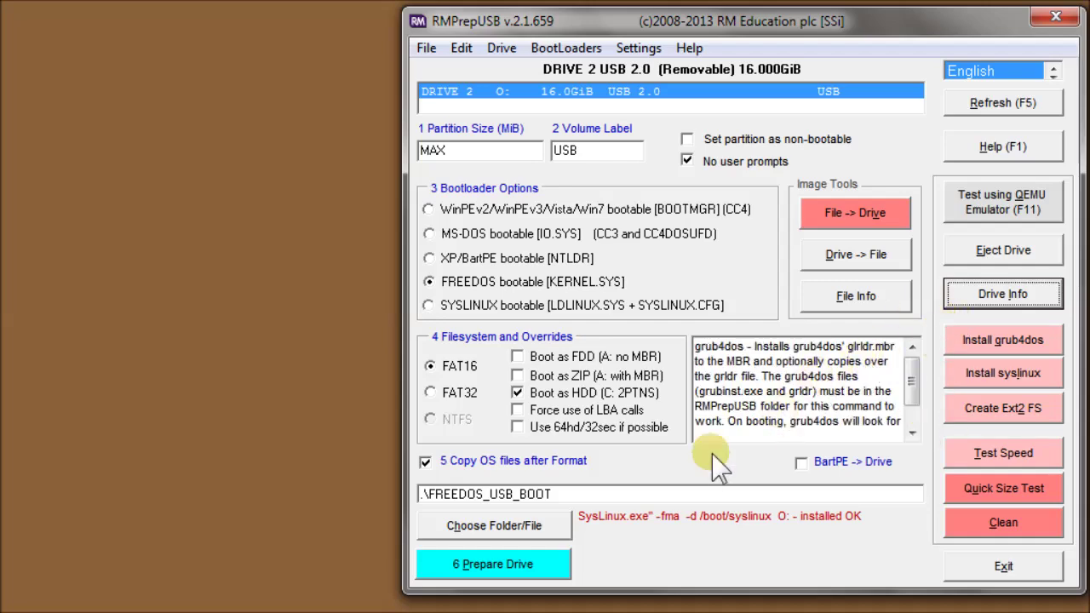
# Step: Re-enable user prompts, install grub4dos to Drive 2's Partition Boot Record (PBR), and copy the grldr file to drive O:
pyautogui.moveTo(590, 362)
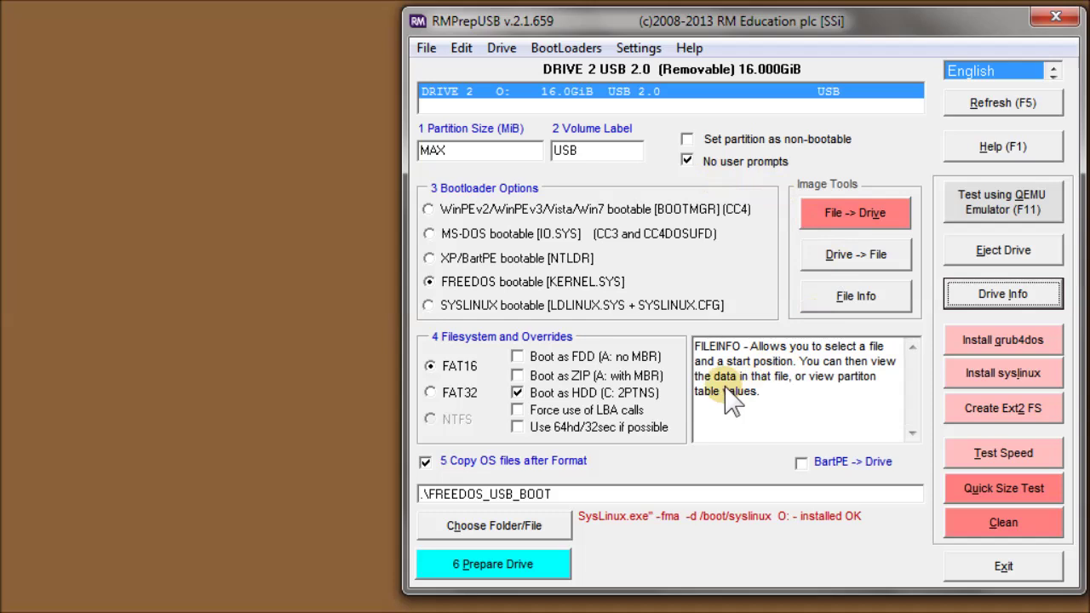
pyautogui.moveTo(713, 412)
pyautogui.moveTo(680, 305)
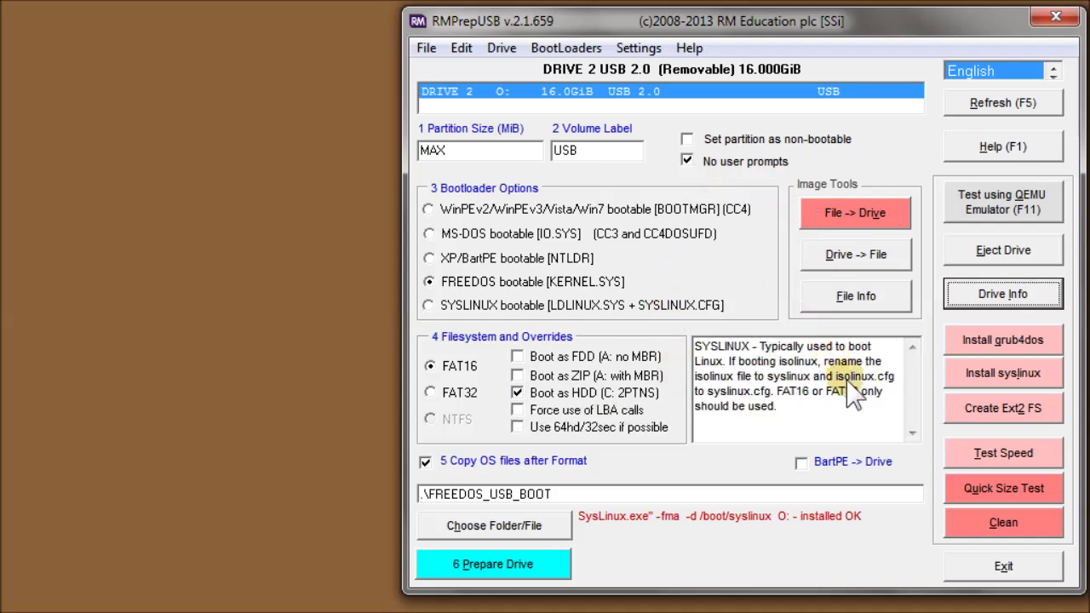
pyautogui.moveTo(997, 426)
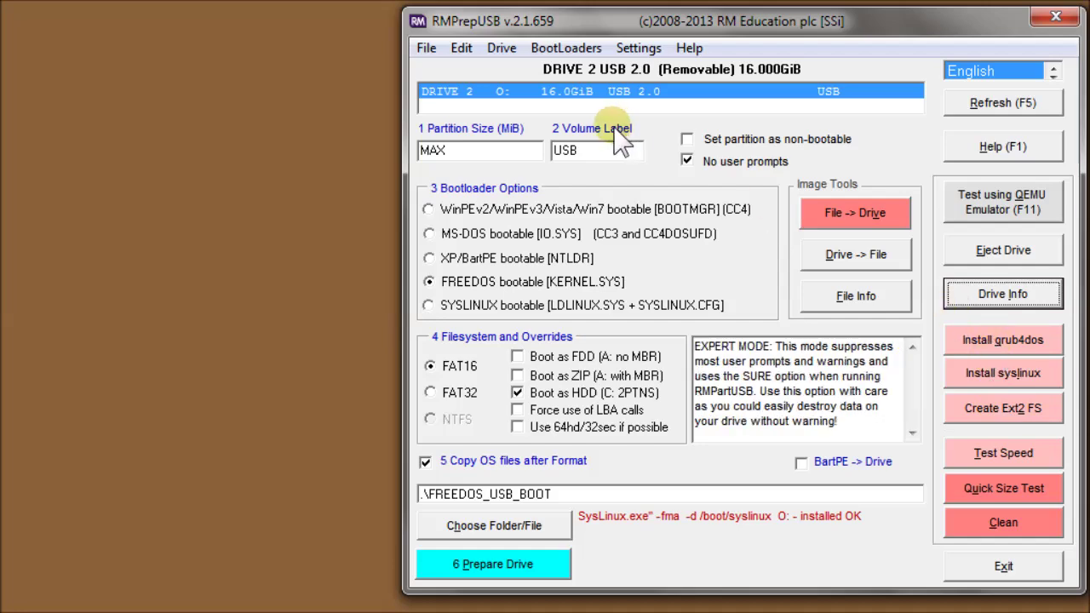
pyautogui.click(687, 161)
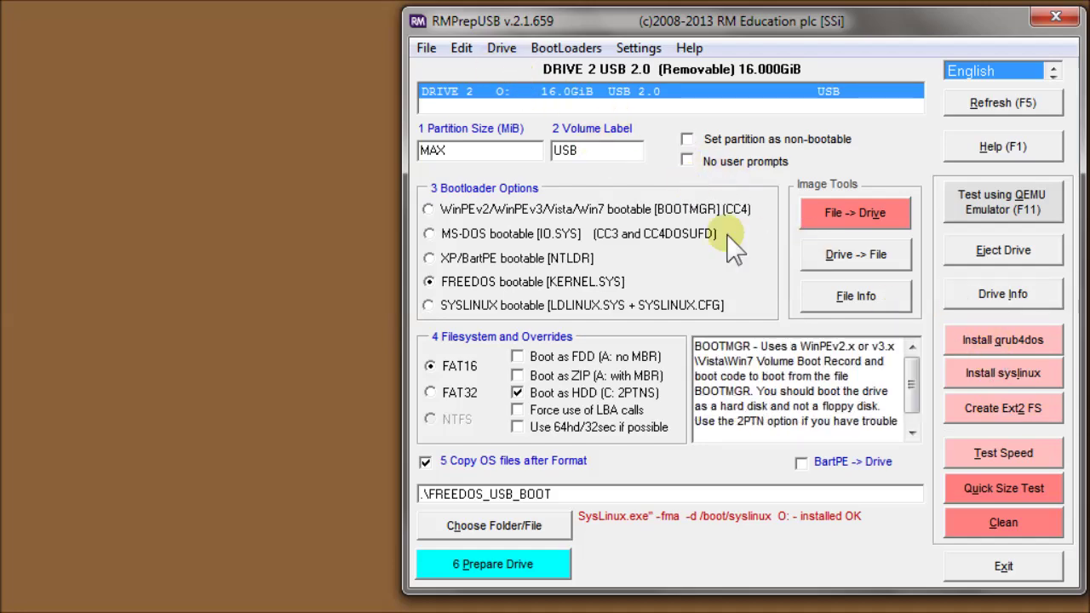
pyautogui.click(979, 345)
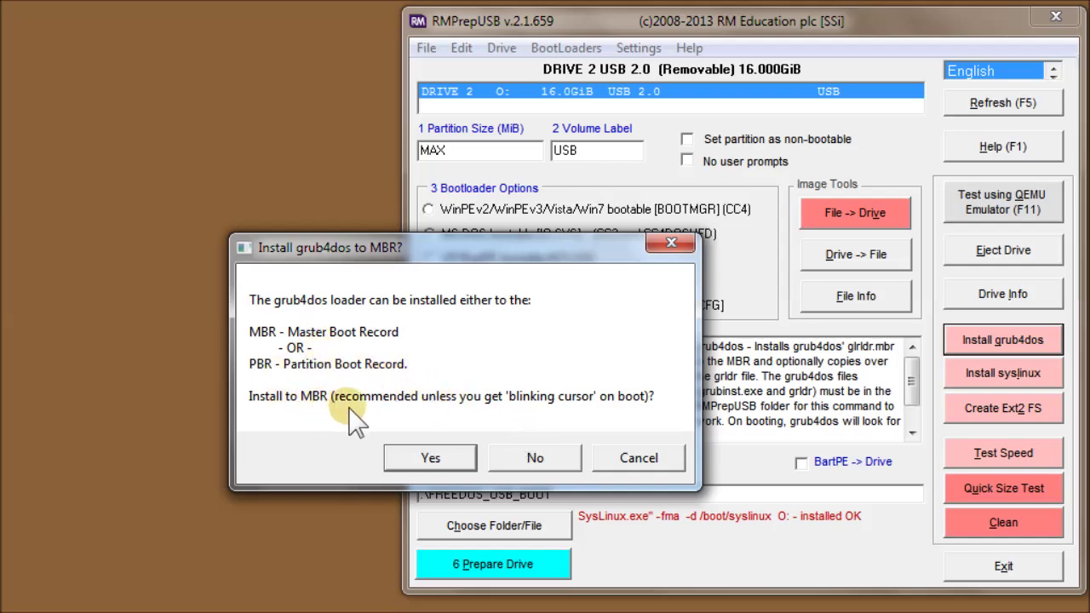
pyautogui.click(531, 457)
pyautogui.moveTo(468, 409); pyautogui.dragTo(542, 318)
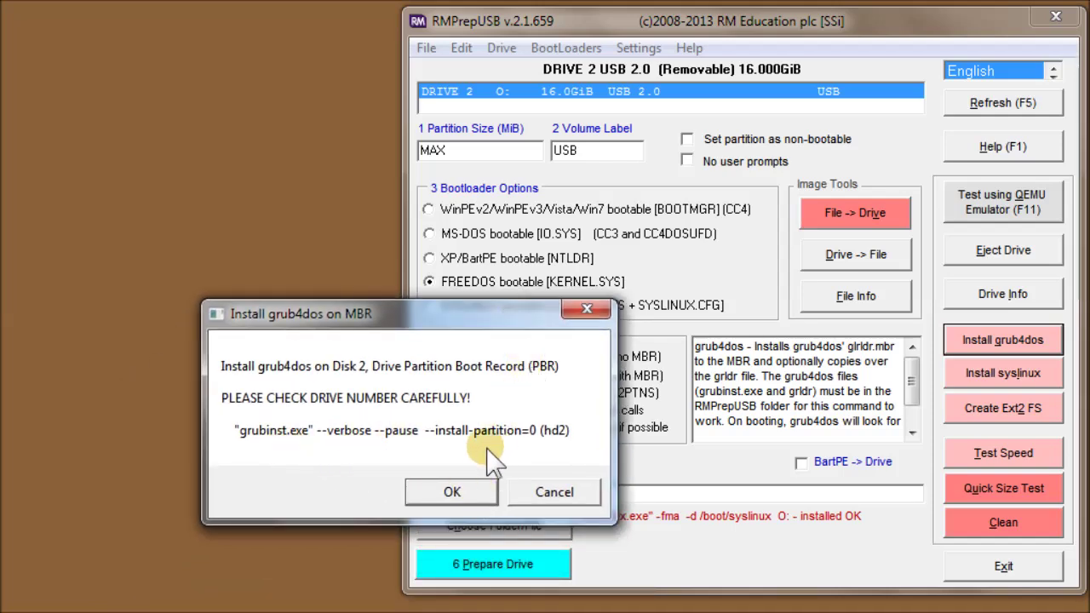
pyautogui.click(469, 491)
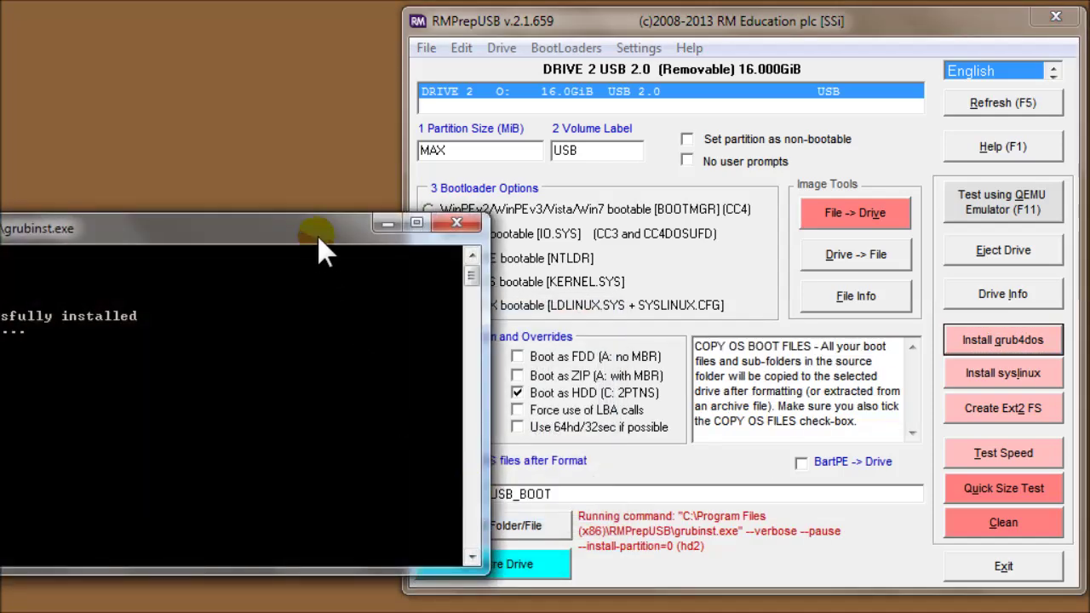
pyautogui.moveTo(317, 234); pyautogui.dragTo(644, 205)
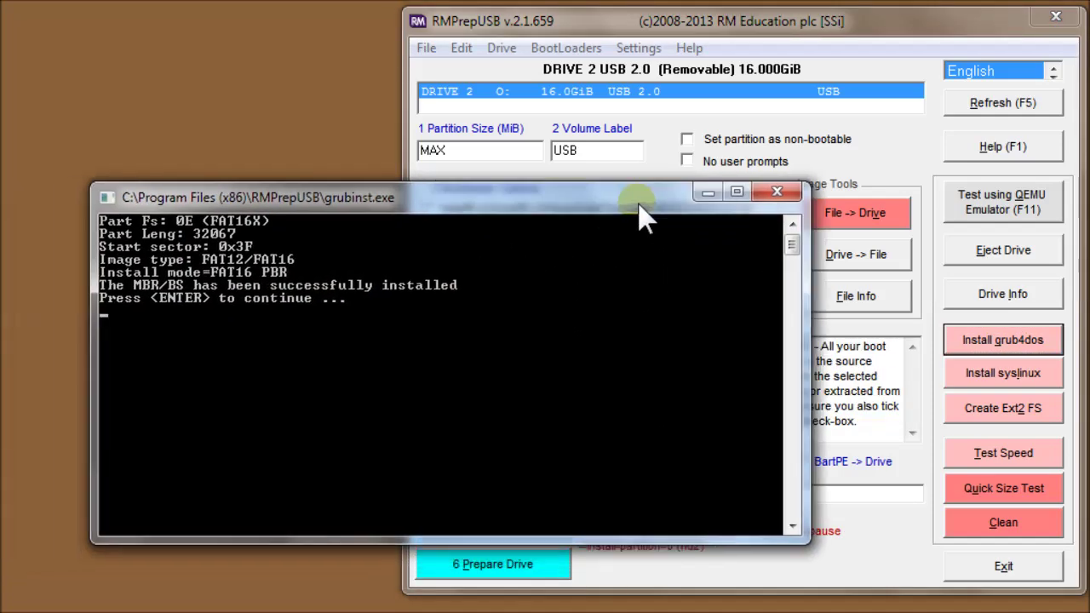
pyautogui.press('Return')
pyautogui.click(587, 349)
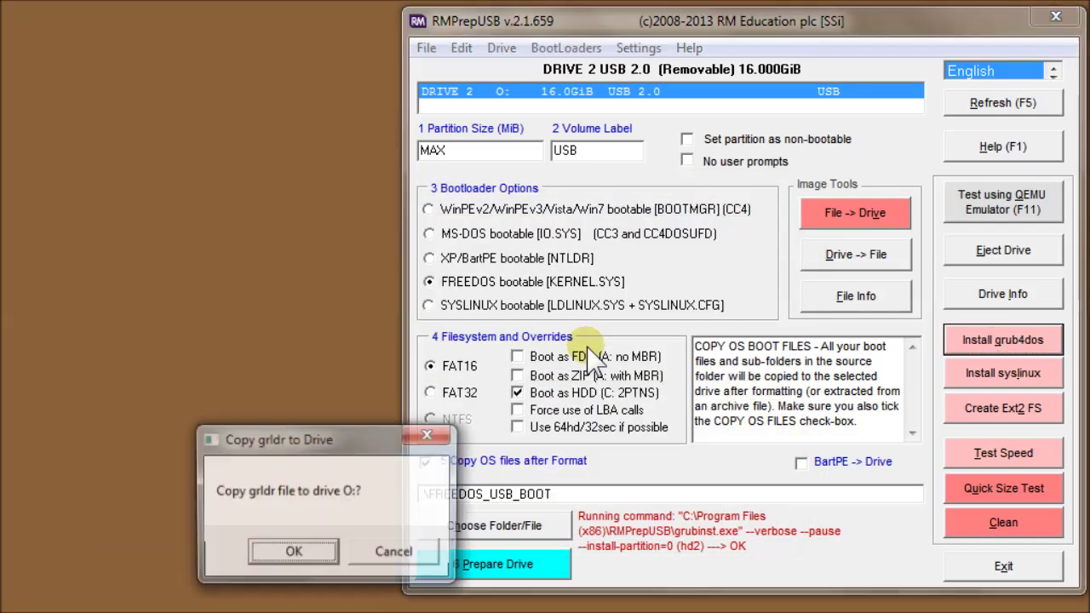
pyautogui.click(293, 552)
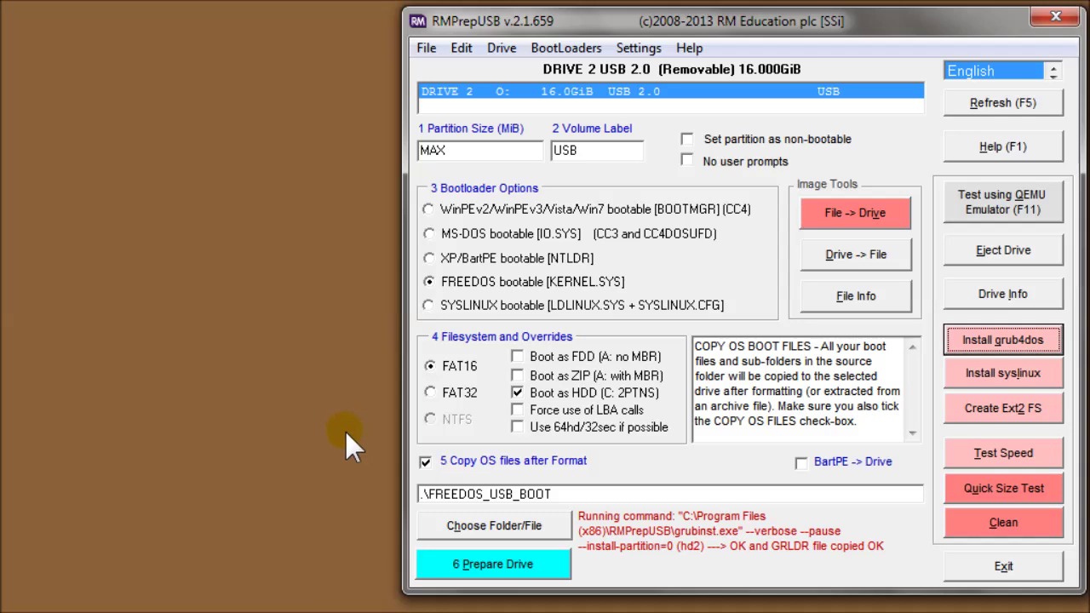
# Step: Check the first partition's boot sector for the GRLDR signature in a Drive Info report with start position P1, and close the report
pyautogui.click(988, 293)
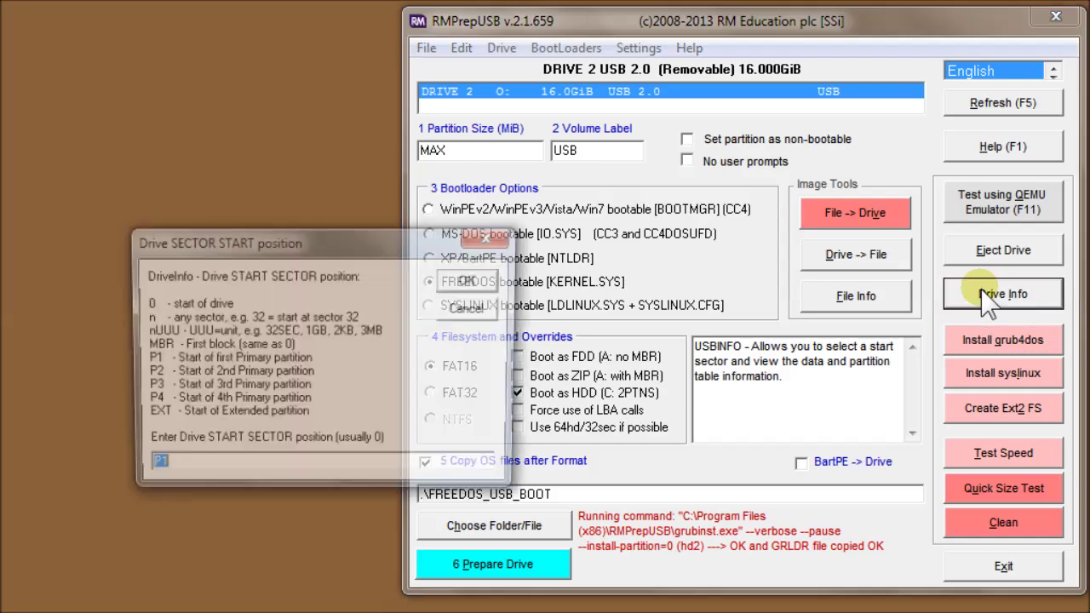
pyautogui.press('Escape')
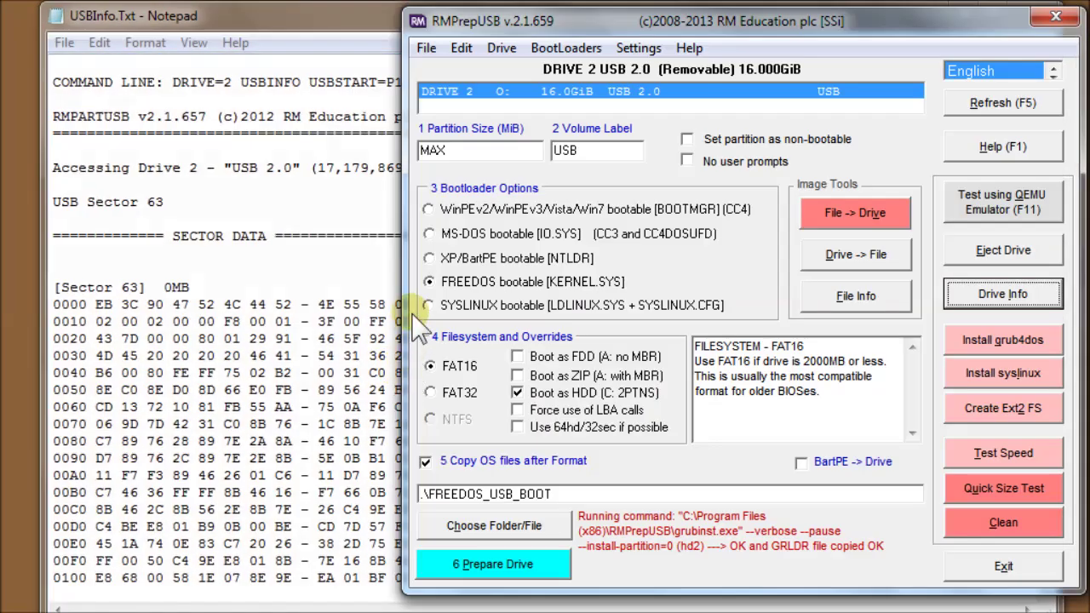
pyautogui.click(345, 341)
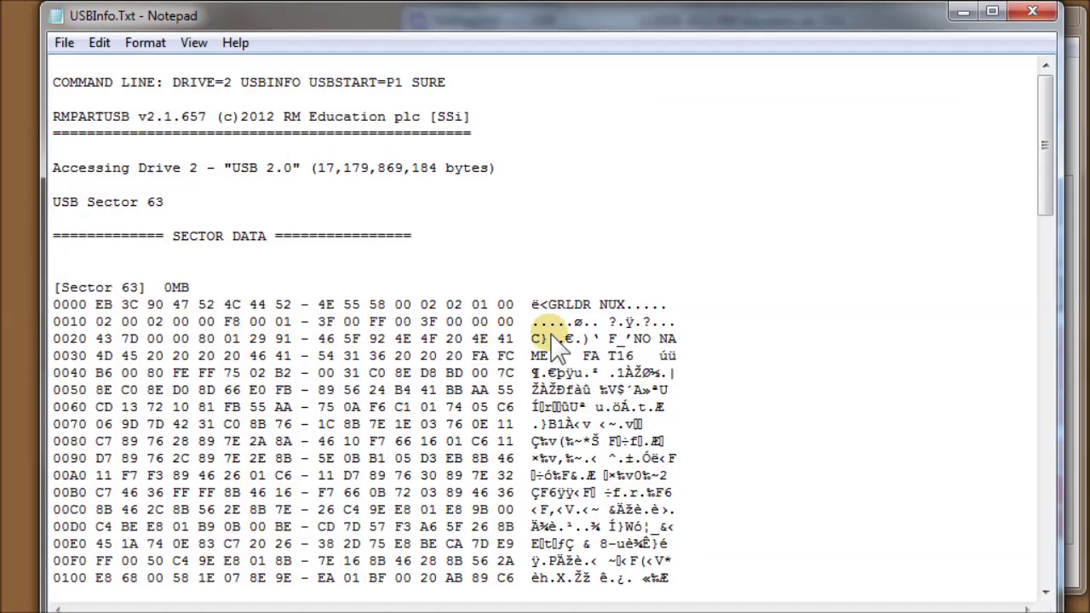
pyautogui.click(575, 304)
pyautogui.moveTo(1051, 207); pyautogui.dragTo(1042, 74)
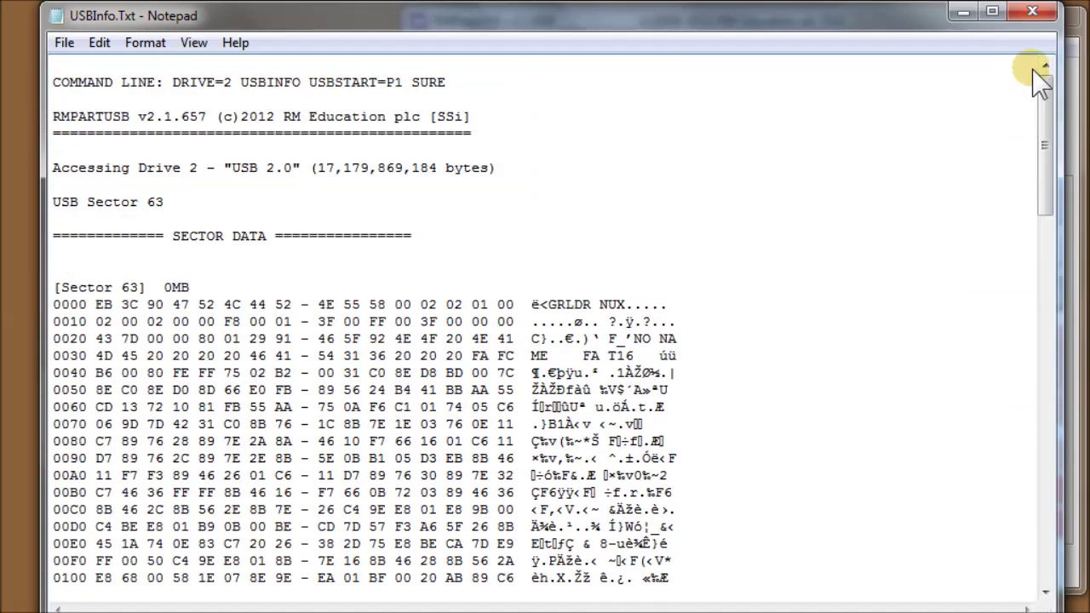
pyautogui.click(1033, 11)
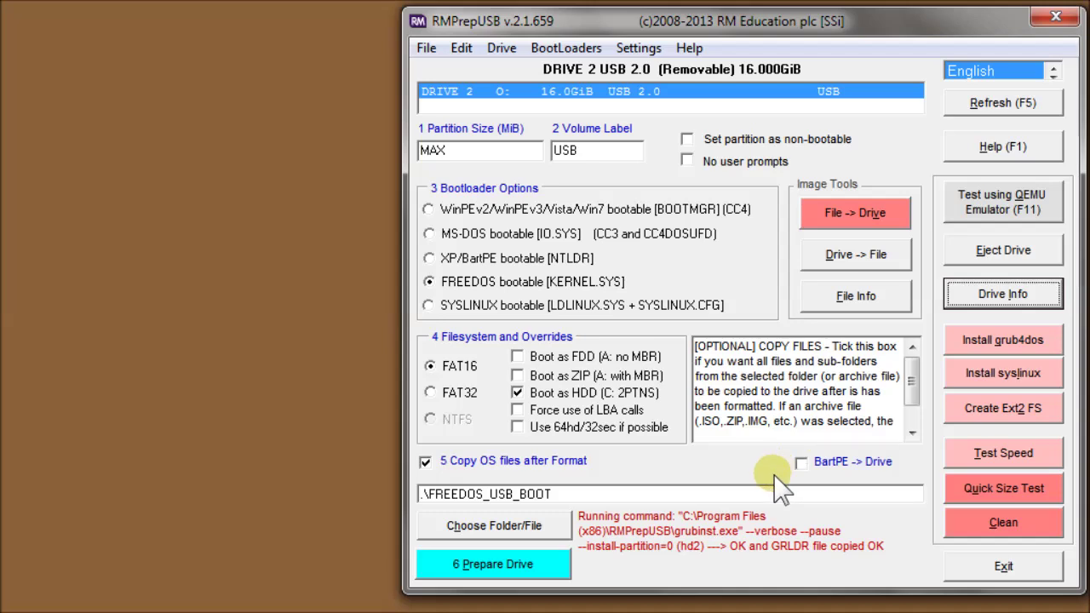
# Step: Try to create a 50 MB ext2 filesystem file named casper-rw on volume O:
pyautogui.click(987, 413)
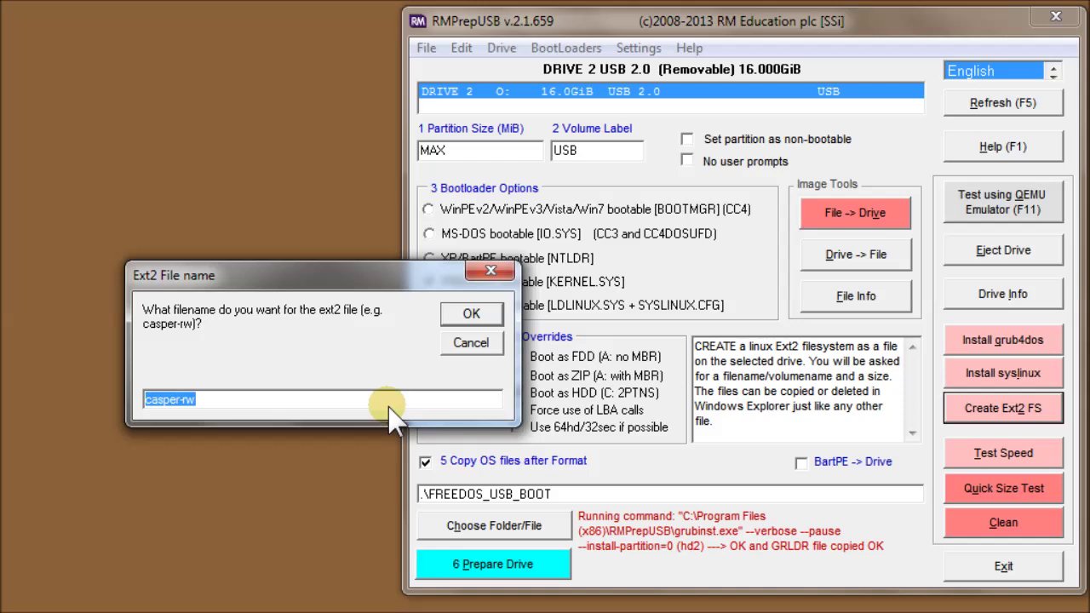
pyautogui.press('Return')
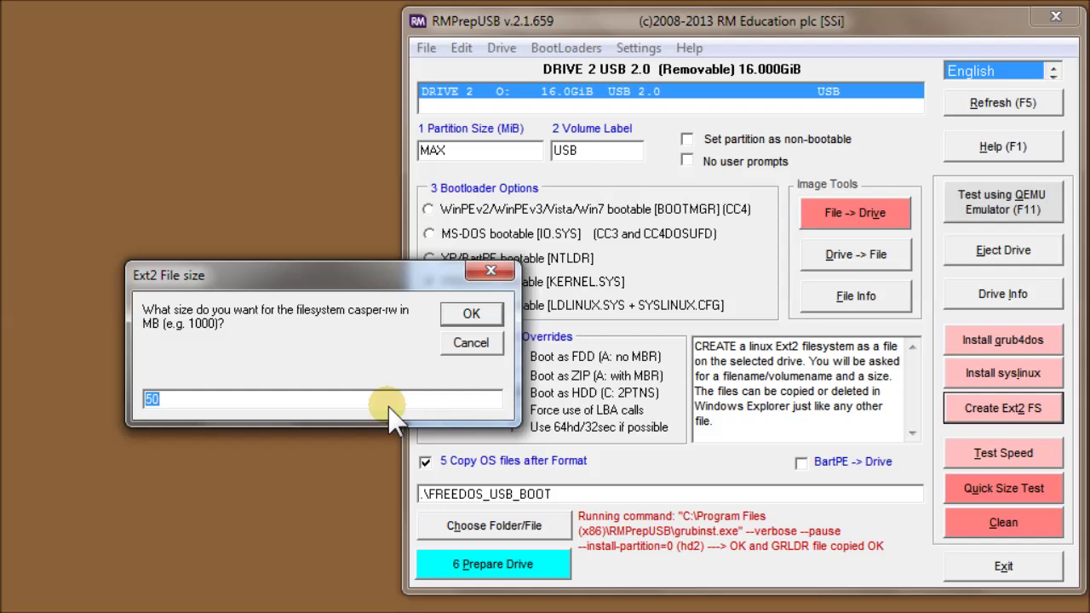
pyautogui.press('Return')
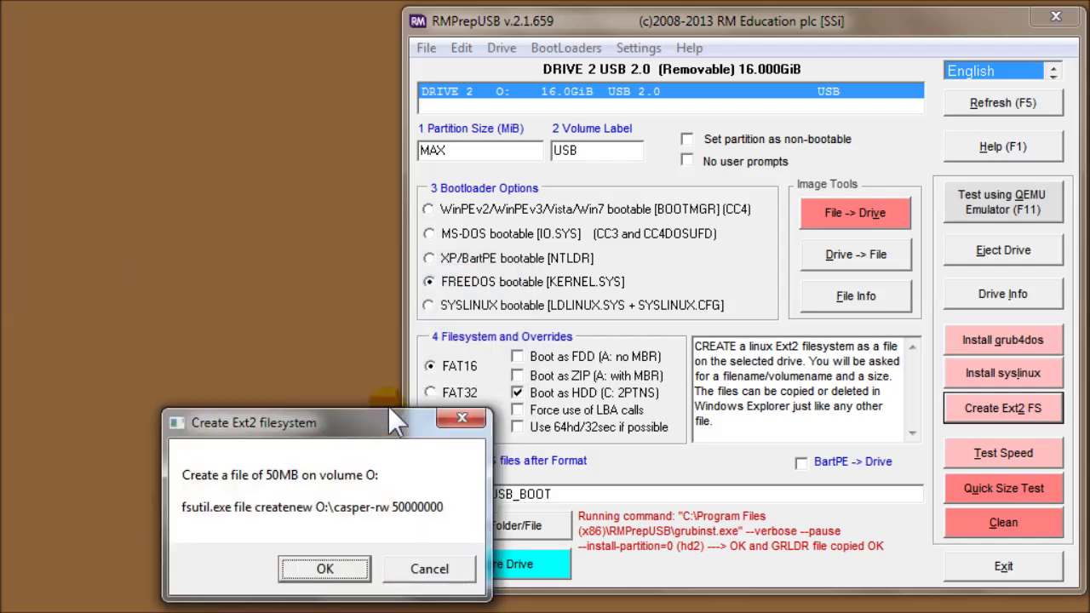
pyautogui.press('Return')
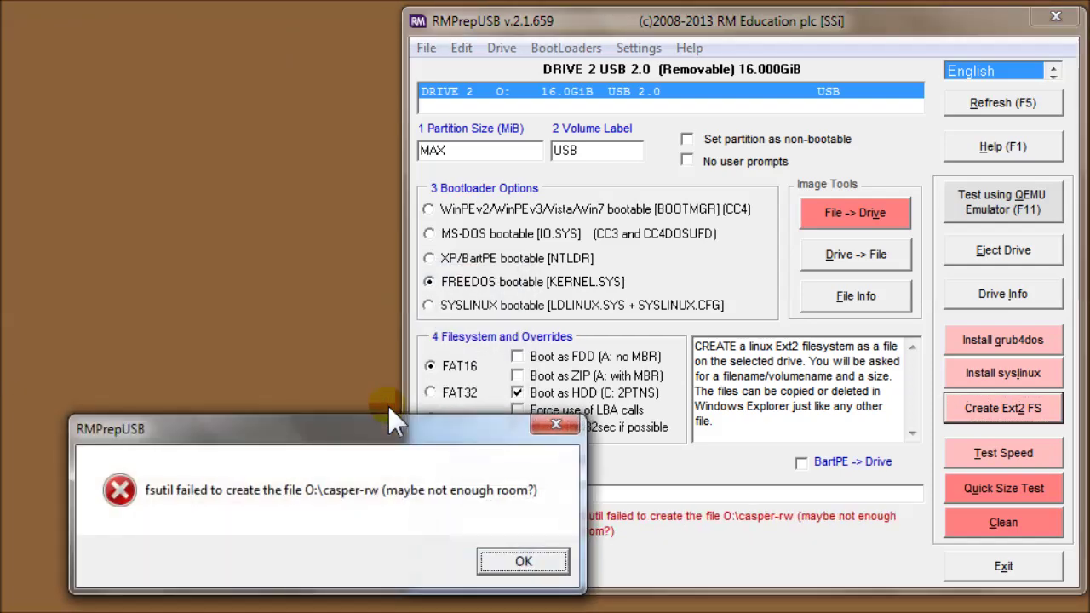
pyautogui.click(502, 566)
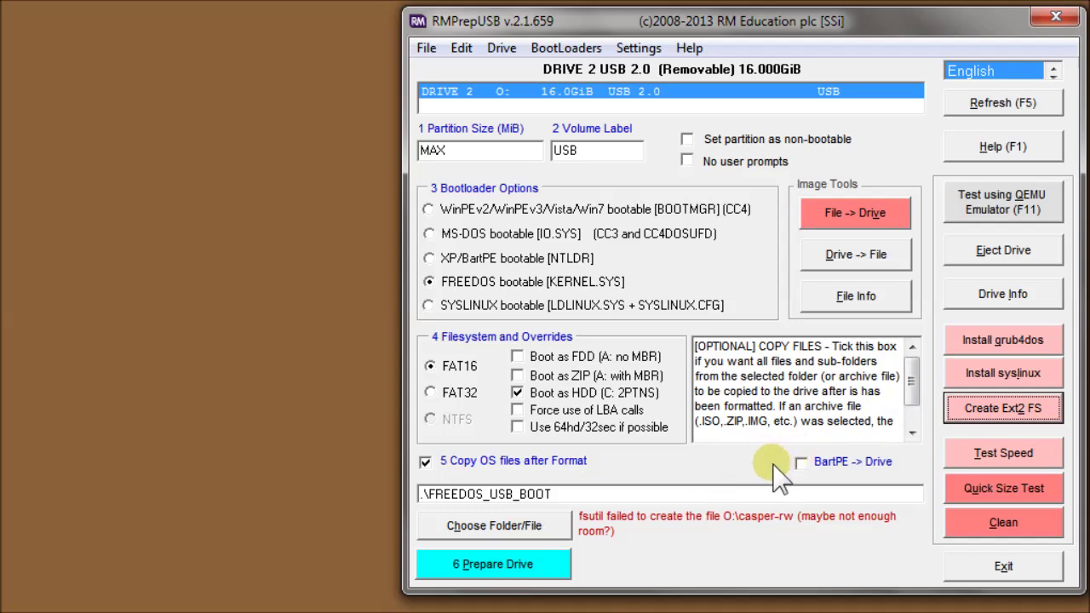
# Step: Run the non-destructive read/write speed test on Drive 2
pyautogui.click(968, 451)
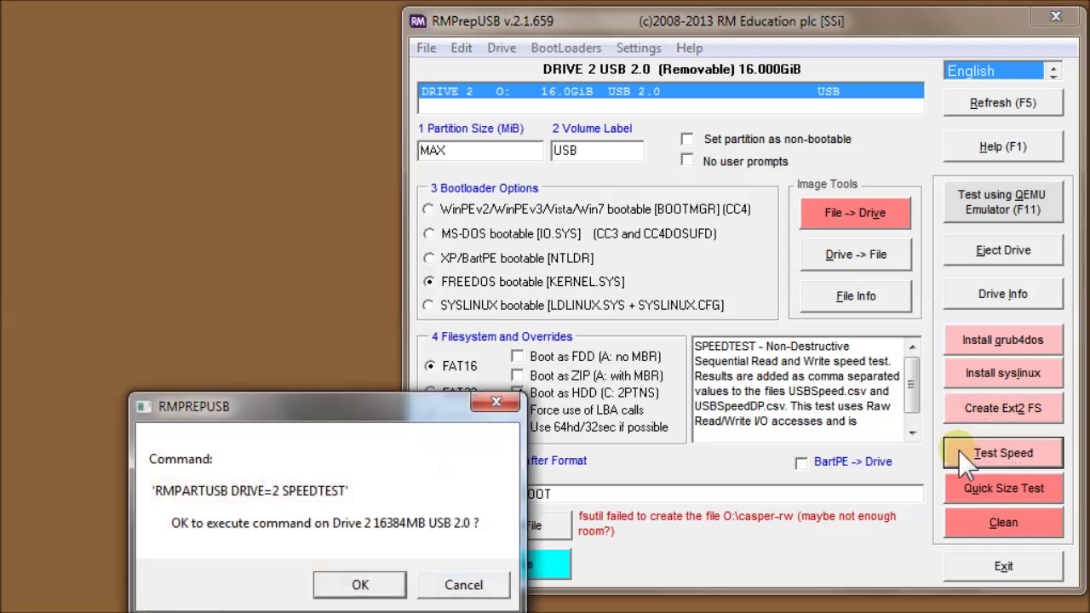
pyautogui.click(383, 586)
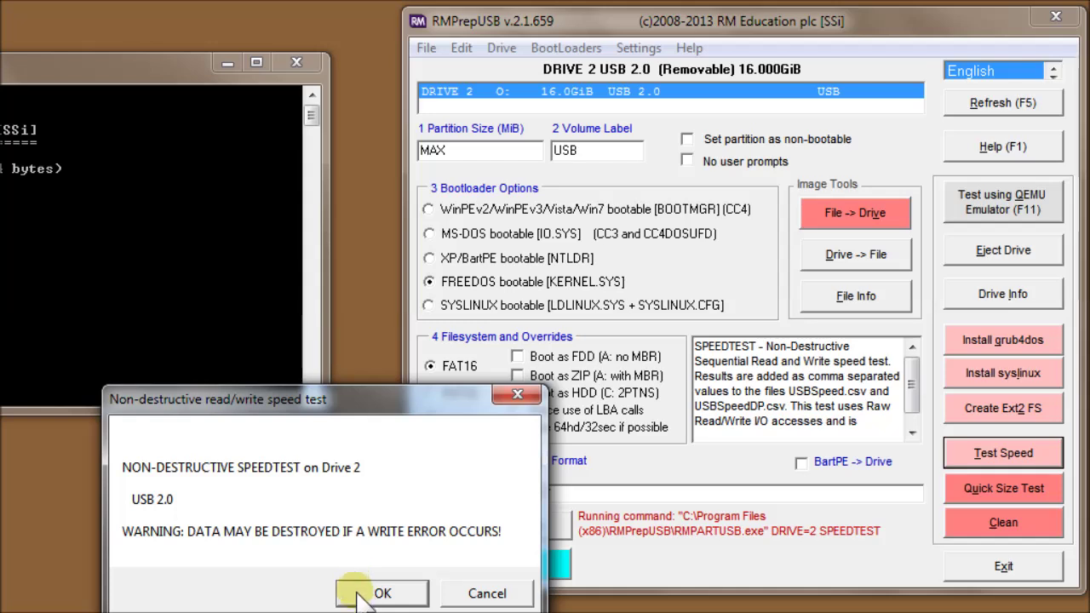
pyautogui.click(360, 594)
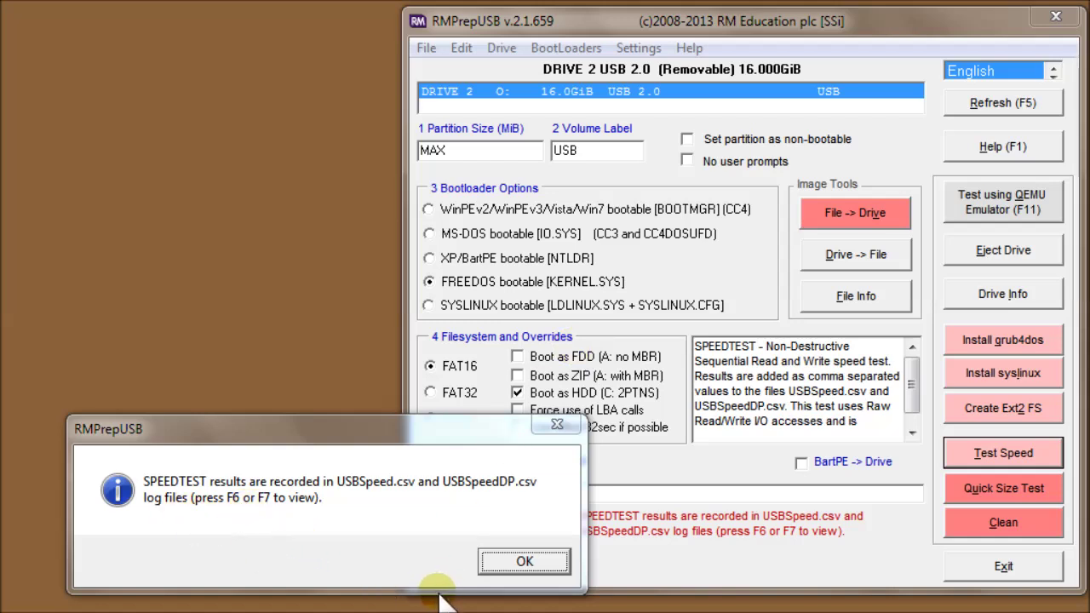
pyautogui.click(508, 566)
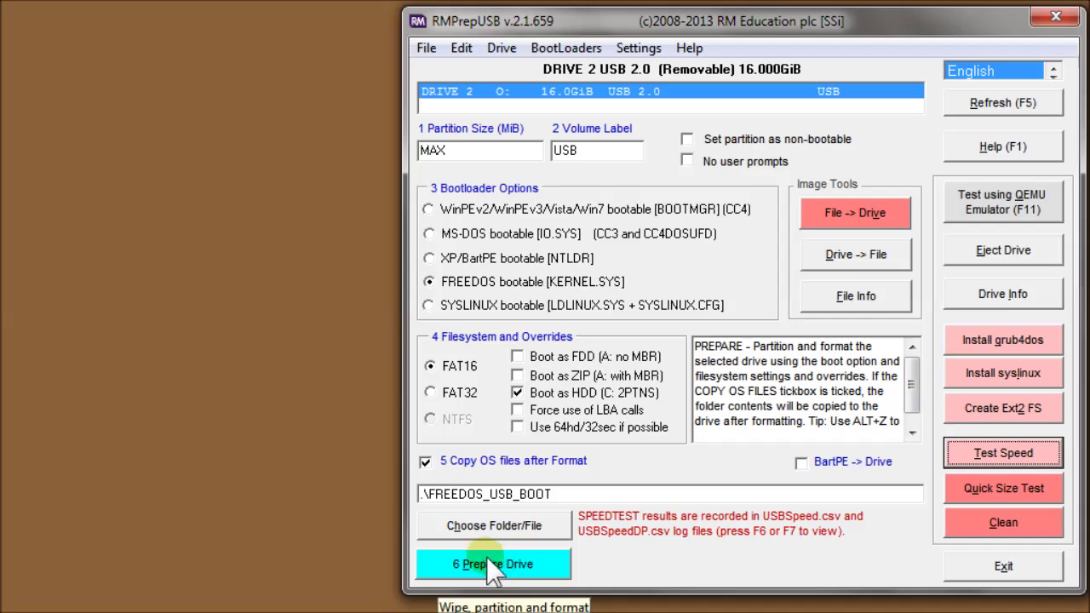
# Step: Open the USBSpeedDP.csv speed log in Excel and fit all column widths to their contents
pyautogui.press('F7')
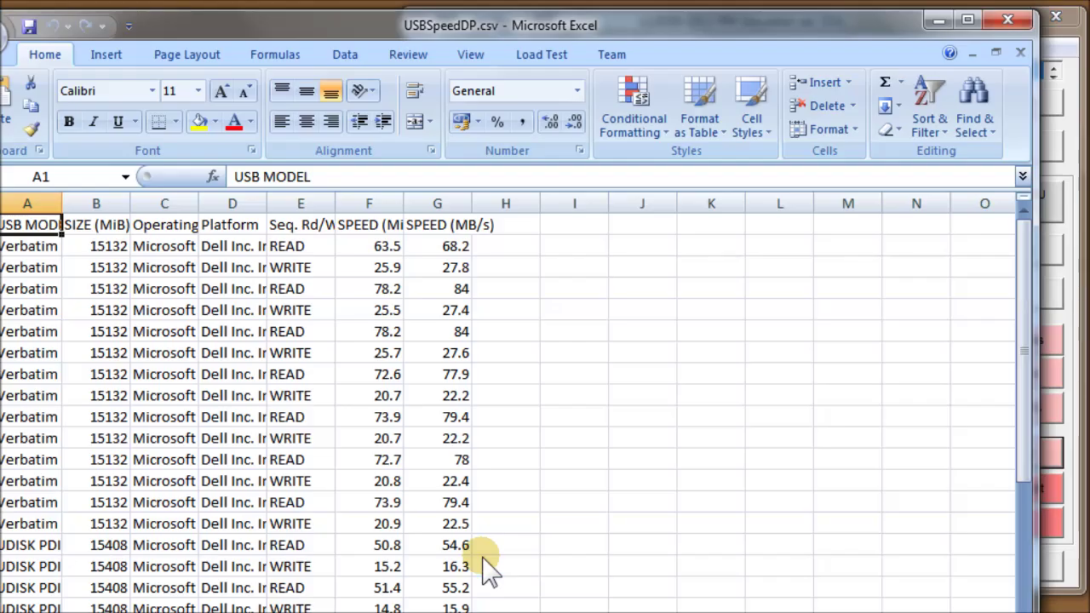
pyautogui.doubleClick(63, 205)
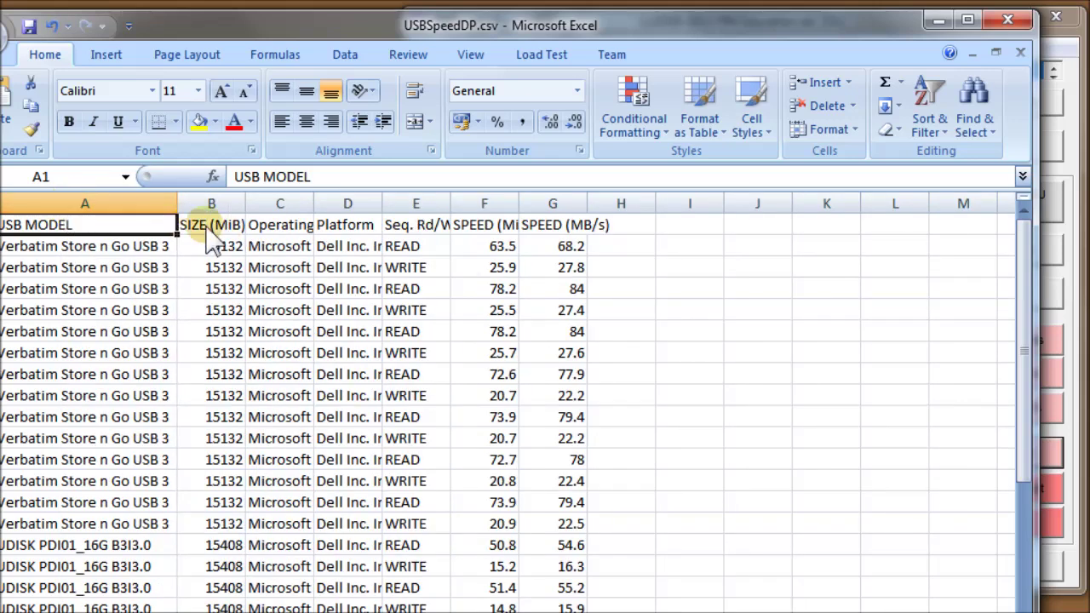
pyautogui.hotkey('ctrl', 'a')
pyautogui.doubleClick(177, 206)
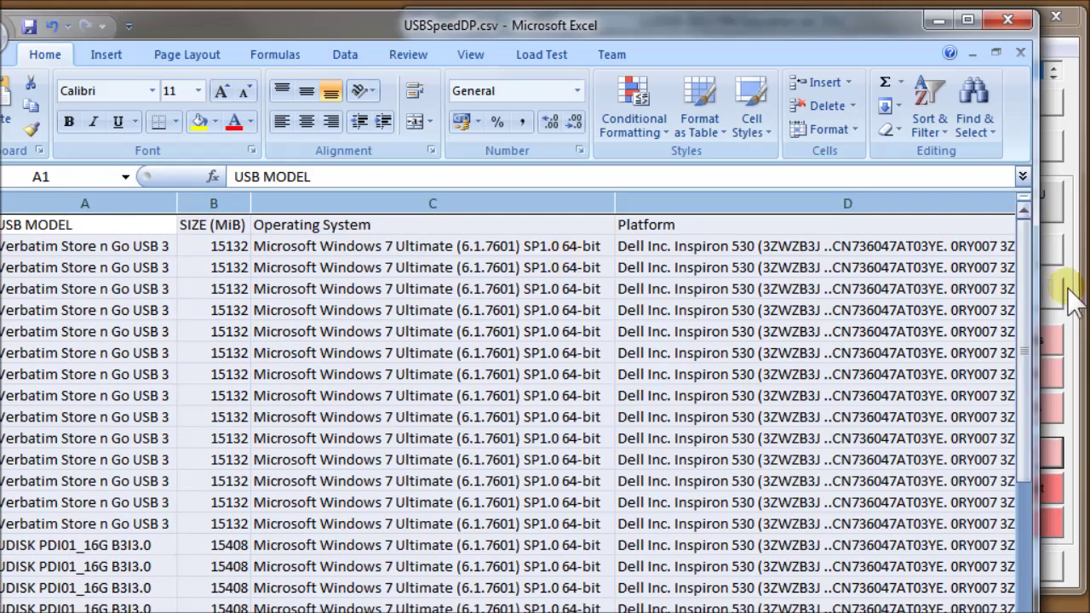
# Step: Examine the latest USB 2.0 read and write speeds at the end of the log, and close it without saving changes
pyautogui.moveTo(1017, 362); pyautogui.dragTo(1019, 588)
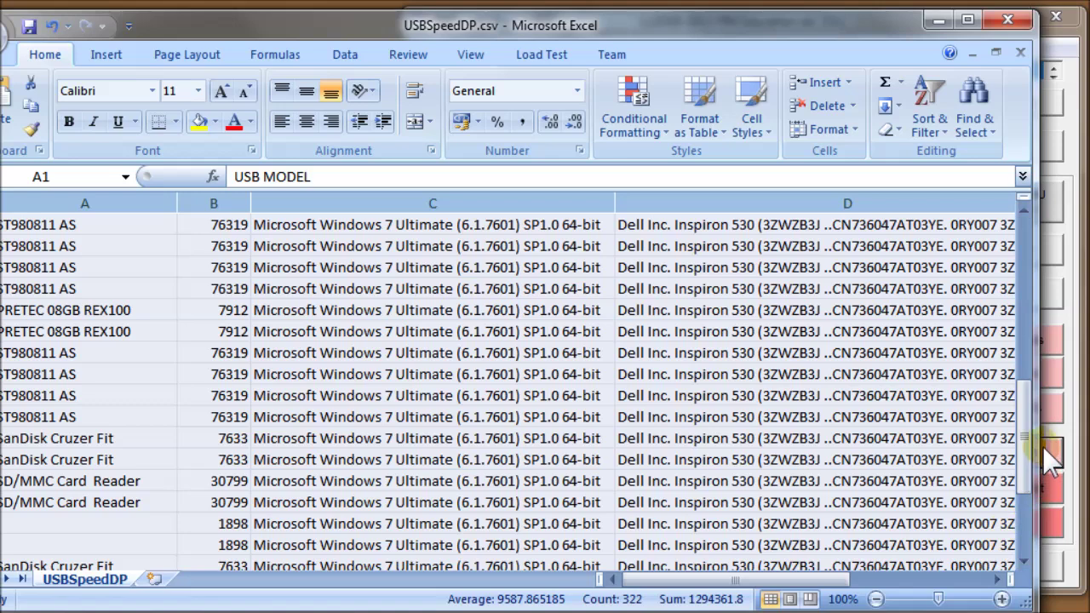
pyautogui.moveTo(1026, 464); pyautogui.dragTo(1028, 502)
pyautogui.click(43, 522)
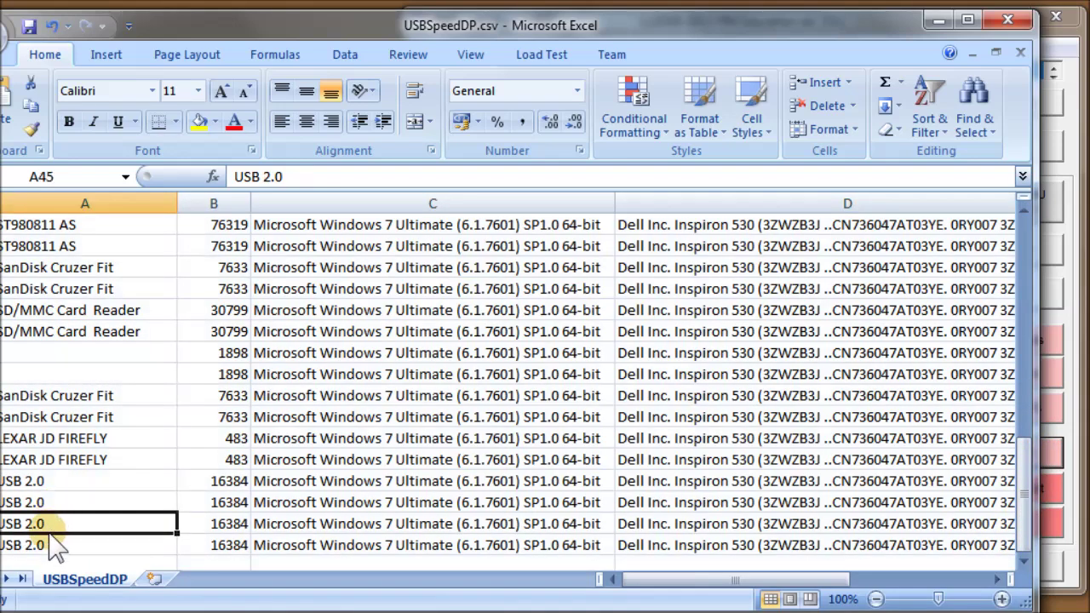
pyautogui.moveTo(671, 582); pyautogui.dragTo(768, 580)
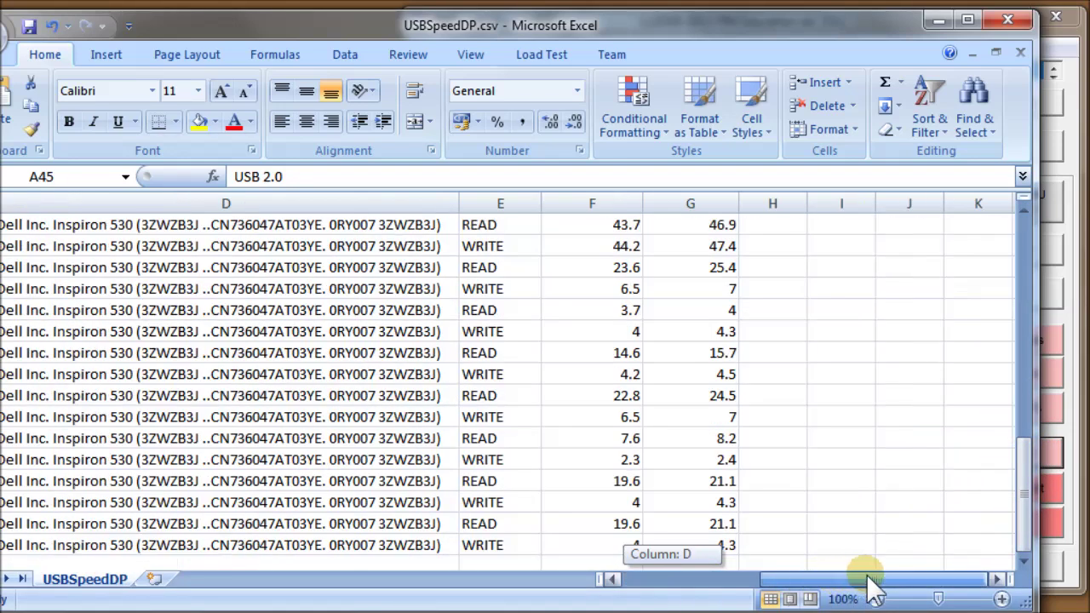
pyautogui.click(601, 517)
pyautogui.click(595, 550)
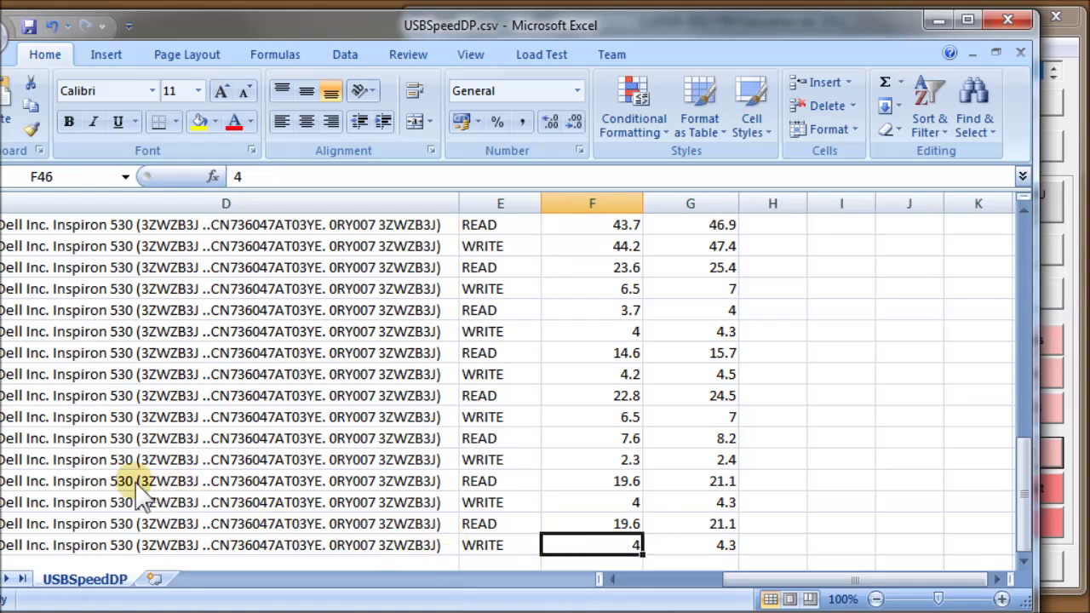
pyautogui.click(1007, 20)
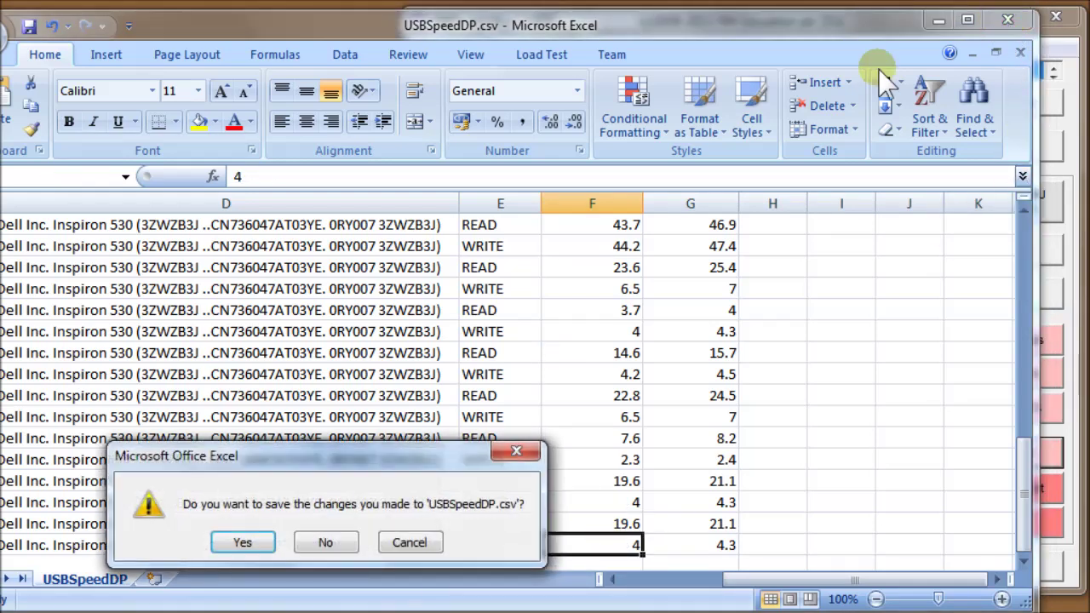
pyautogui.click(327, 537)
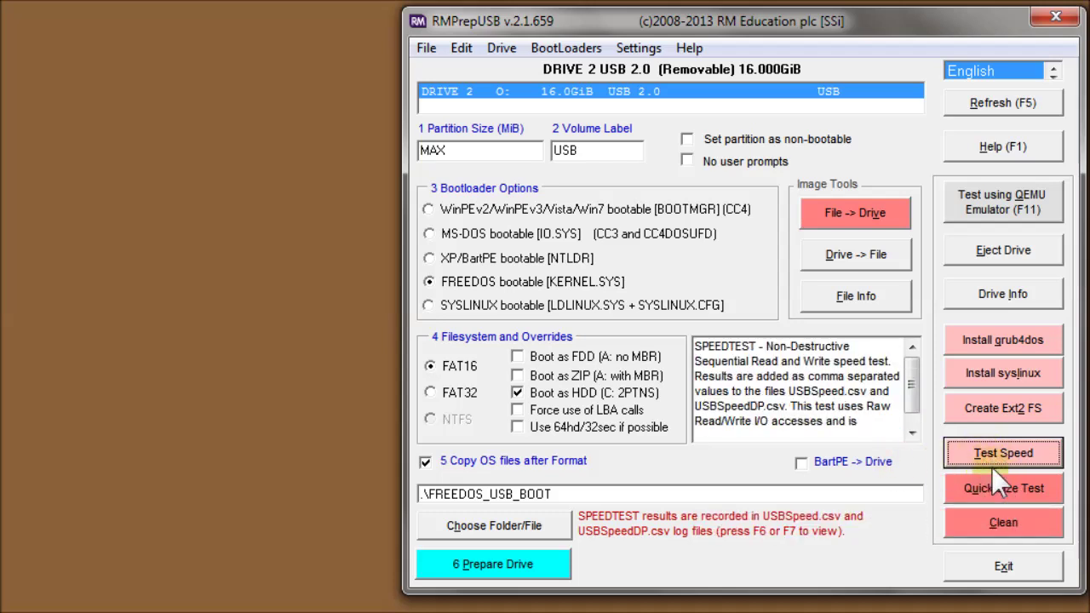
# Step: Turn off user prompts and run the destructive Quick Size Test on Drive 2
pyautogui.click(687, 161)
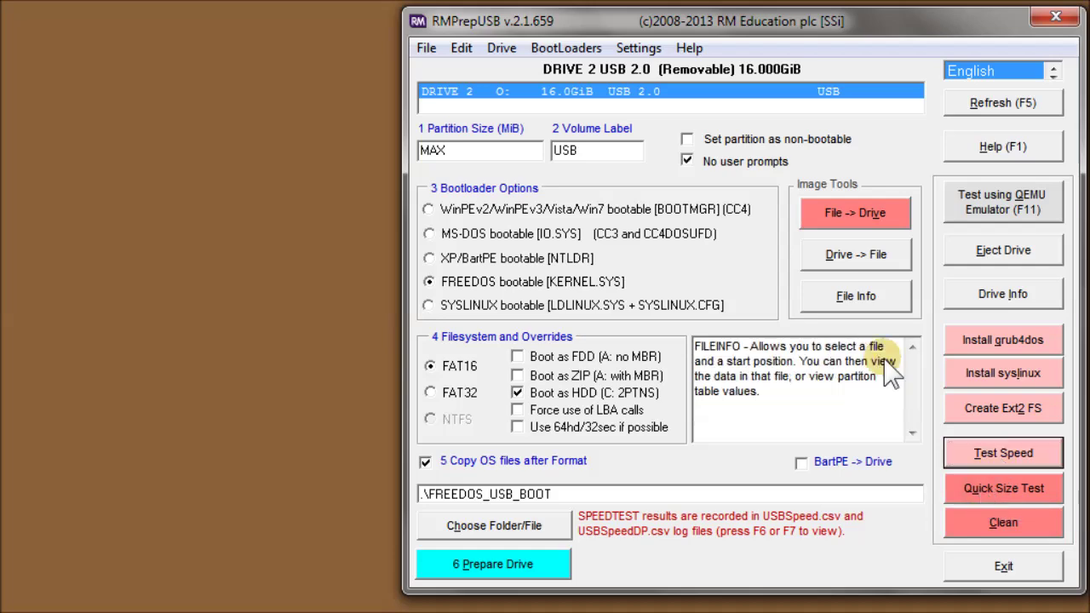
pyautogui.click(967, 484)
pyautogui.moveTo(434, 413); pyautogui.dragTo(488, 330)
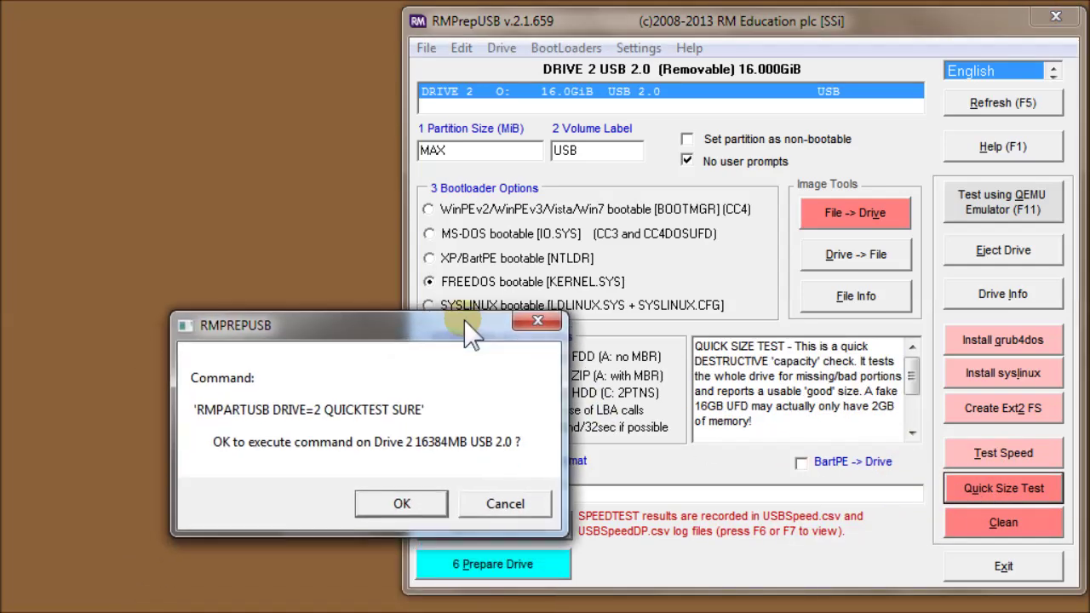
pyautogui.click(415, 502)
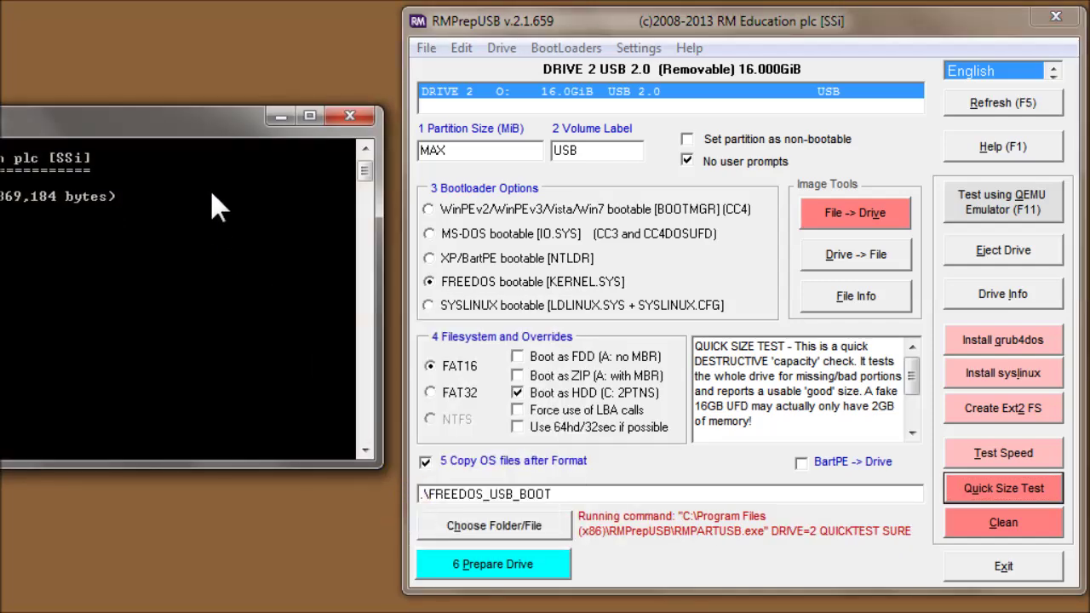
pyautogui.moveTo(210, 128); pyautogui.dragTo(724, 141)
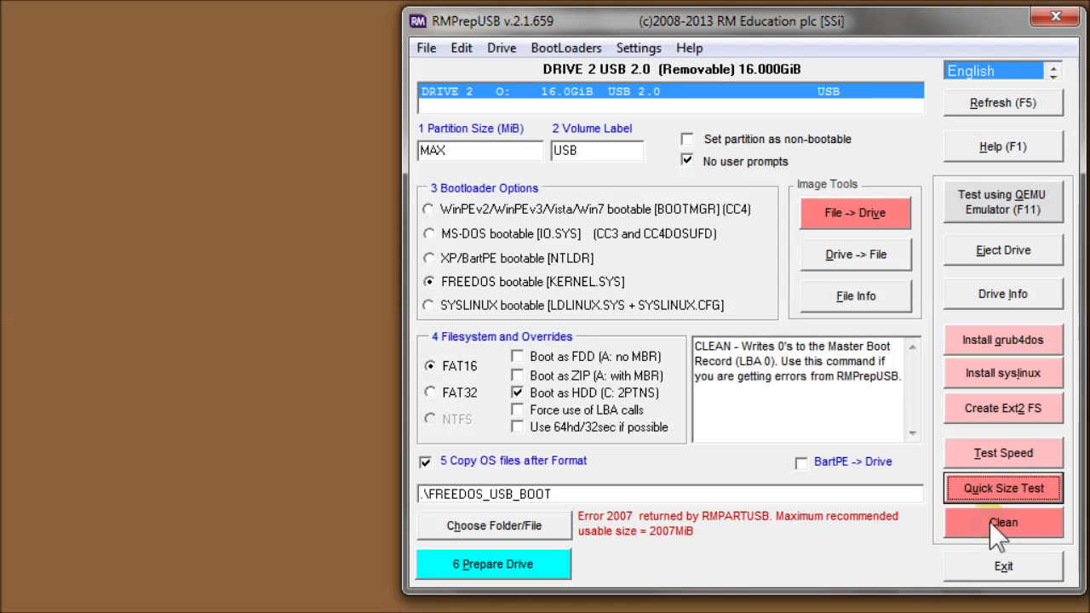
pyautogui.moveTo(960, 491)
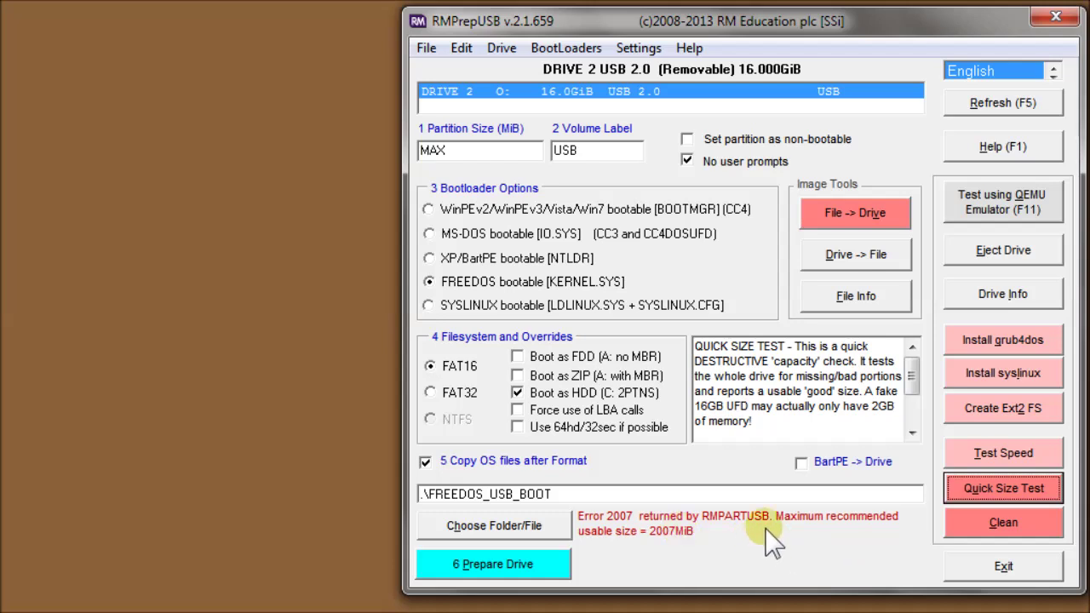
# Step: Open the RMPrepUSB installation folder, look through its files and subfolders, and close it
pyautogui.click(425, 51)
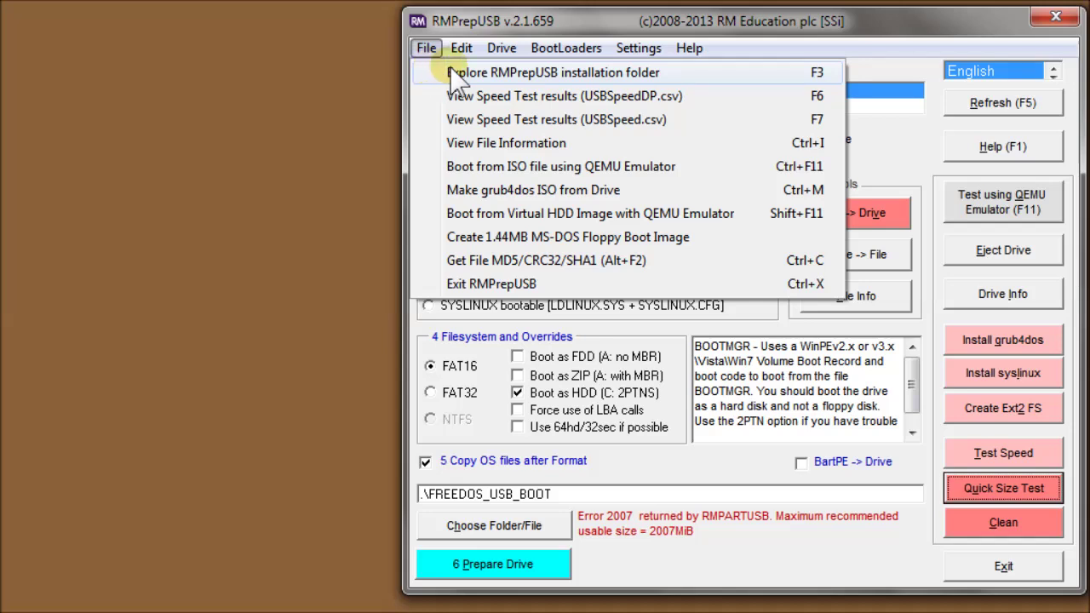
pyautogui.click(450, 68)
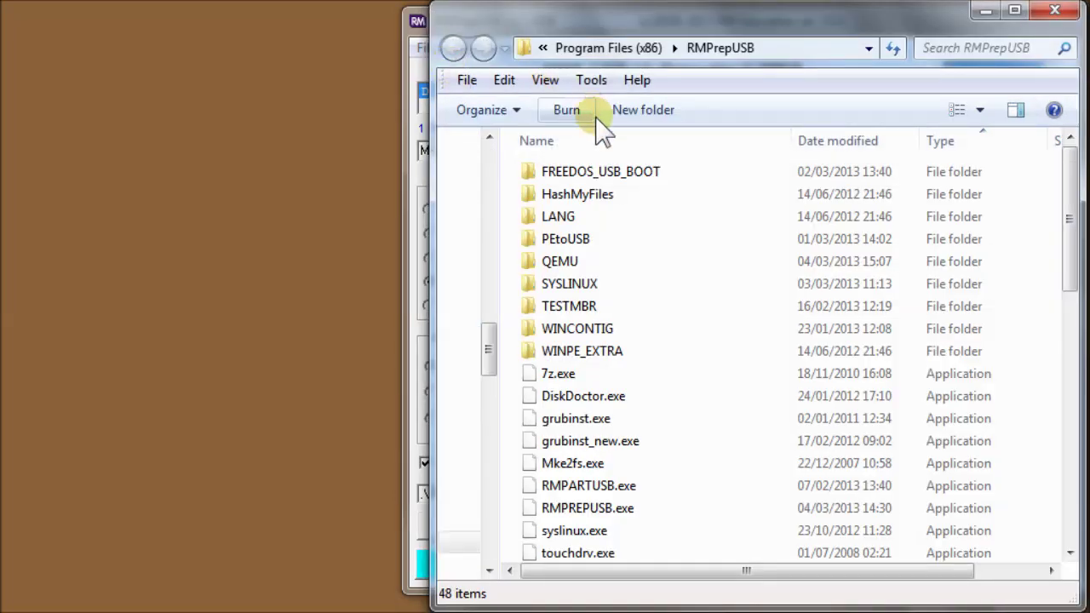
pyautogui.moveTo(431, 160); pyautogui.dragTo(78, 183)
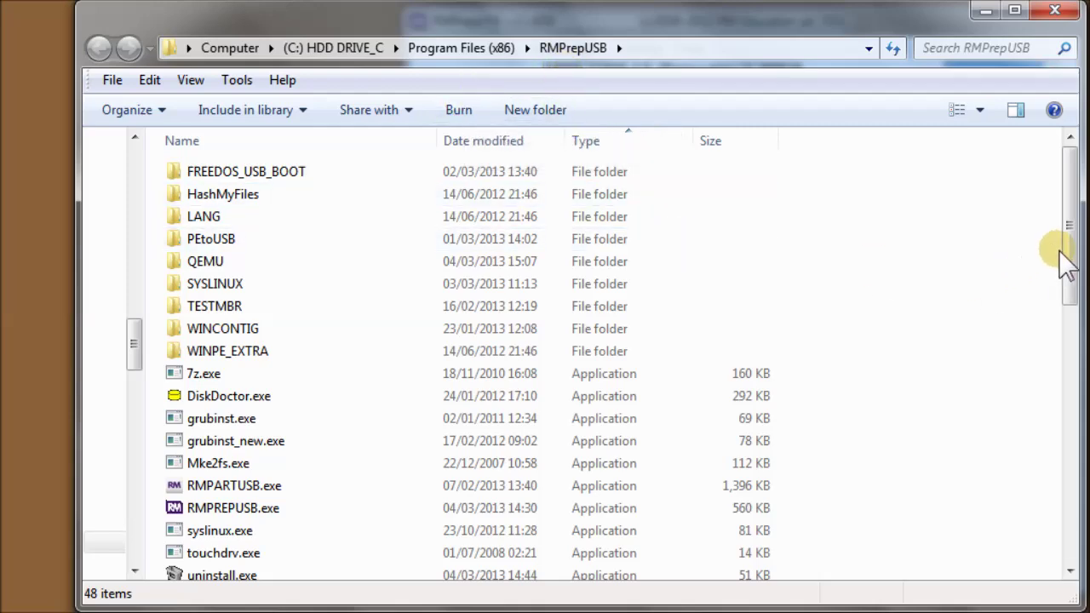
pyautogui.moveTo(1060, 251); pyautogui.dragTo(1015, 129)
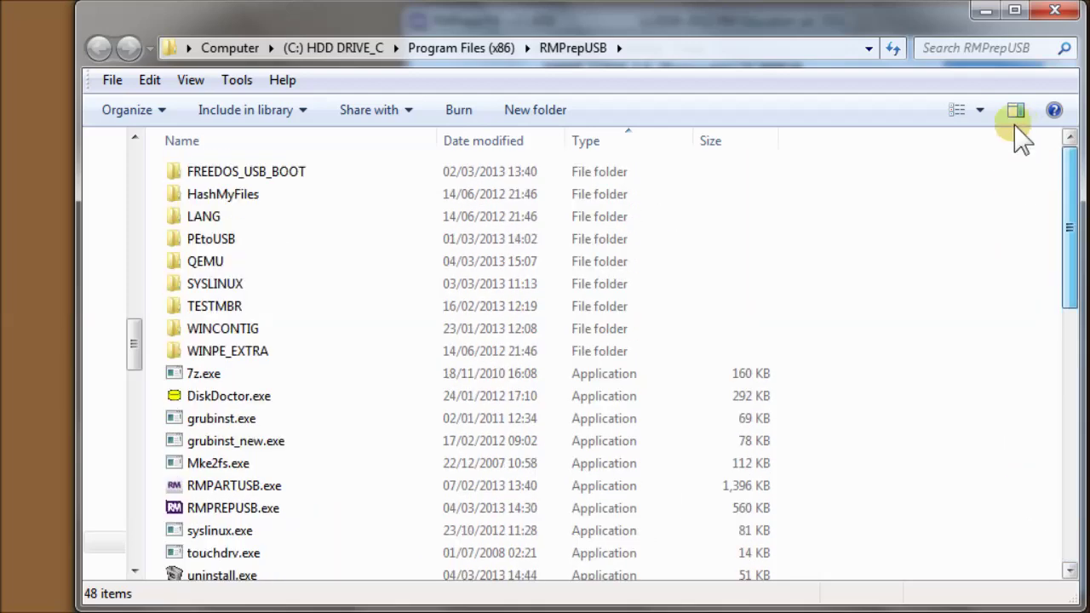
pyautogui.click(1054, 10)
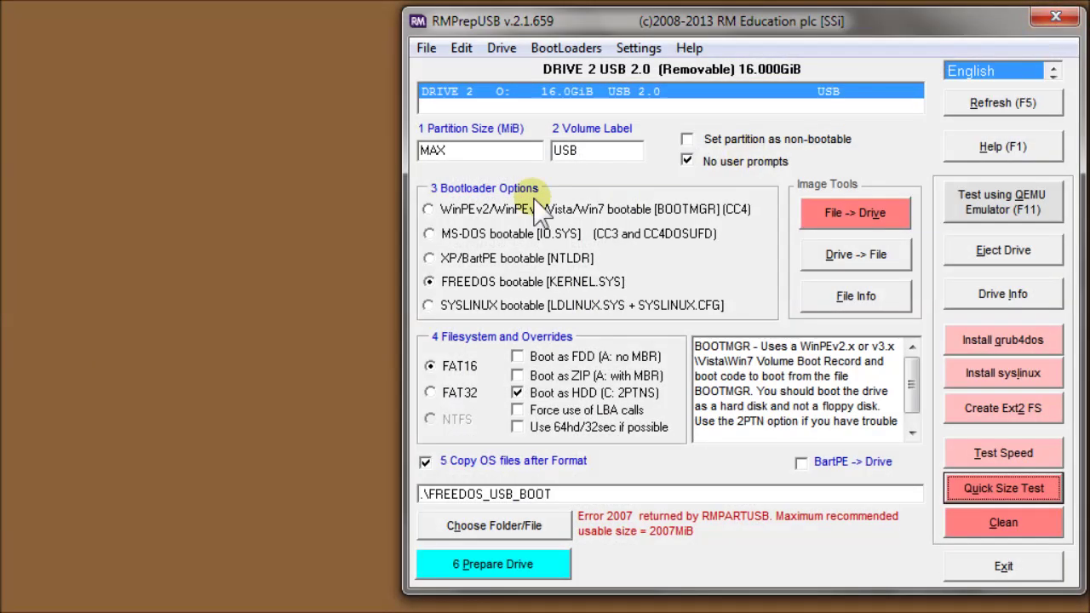
# Step: Review the available file commands, including the speed test results views
pyautogui.click(425, 48)
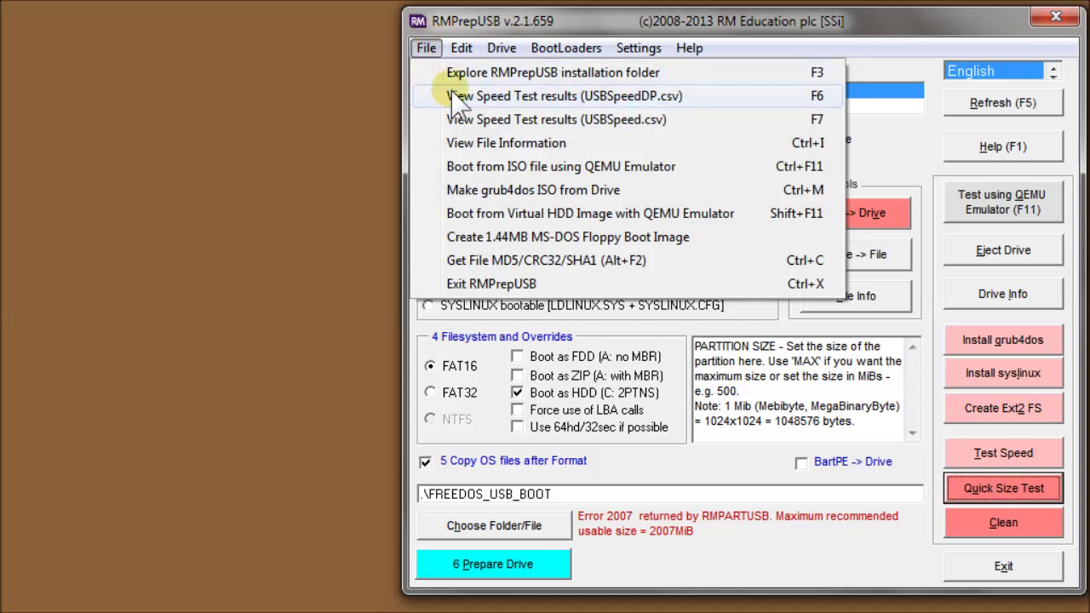